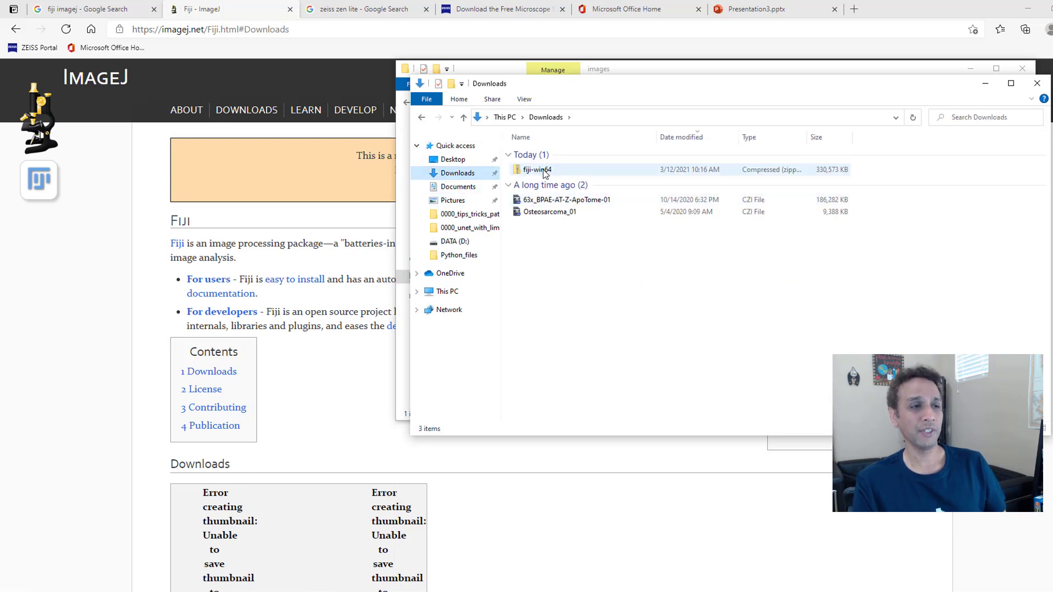
- Extract the Fiji.app folder from the fiji-win64 archive in Downloads to the DATA (D:) drive
{"action": "double_click", "coordinate": [543, 170]}
{"action": "left_click_drag", "start_coordinate": [660, 91], "coordinate": [483, 165]}
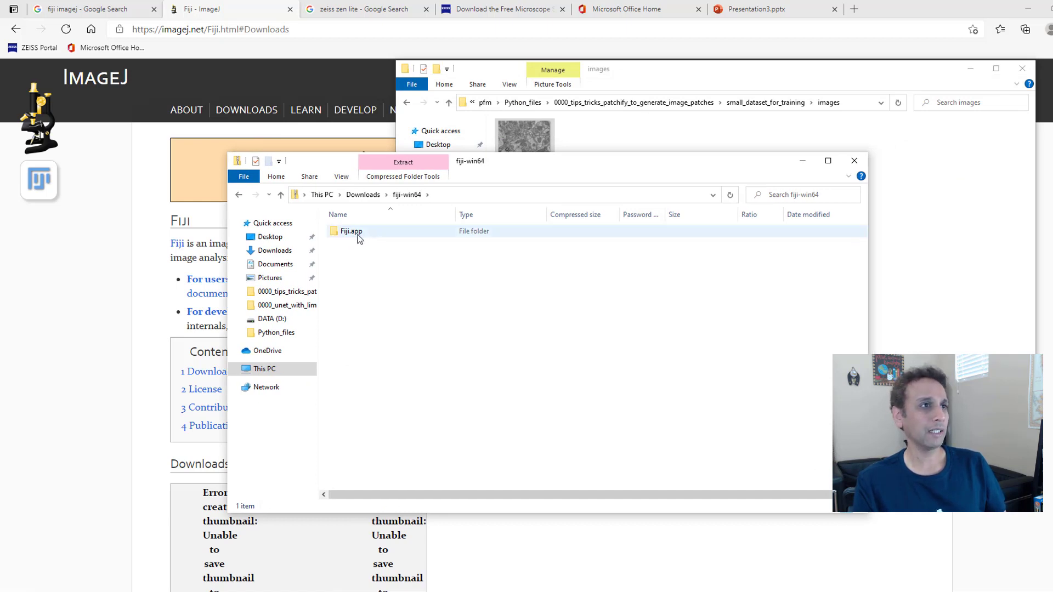
{"action": "right_click", "coordinate": [310, 590]}
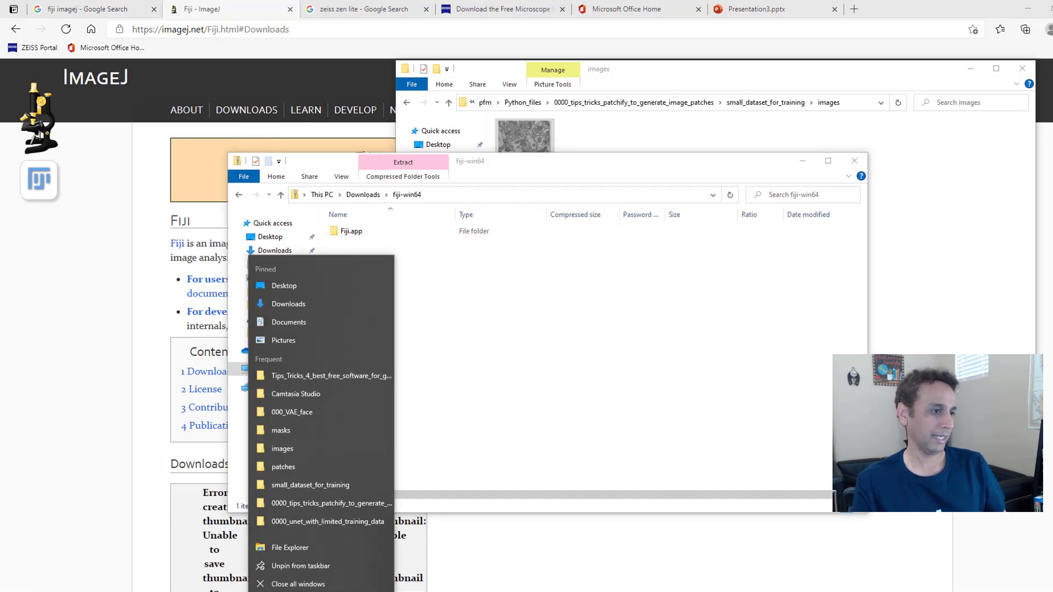
{"action": "left_click", "coordinate": [301, 544]}
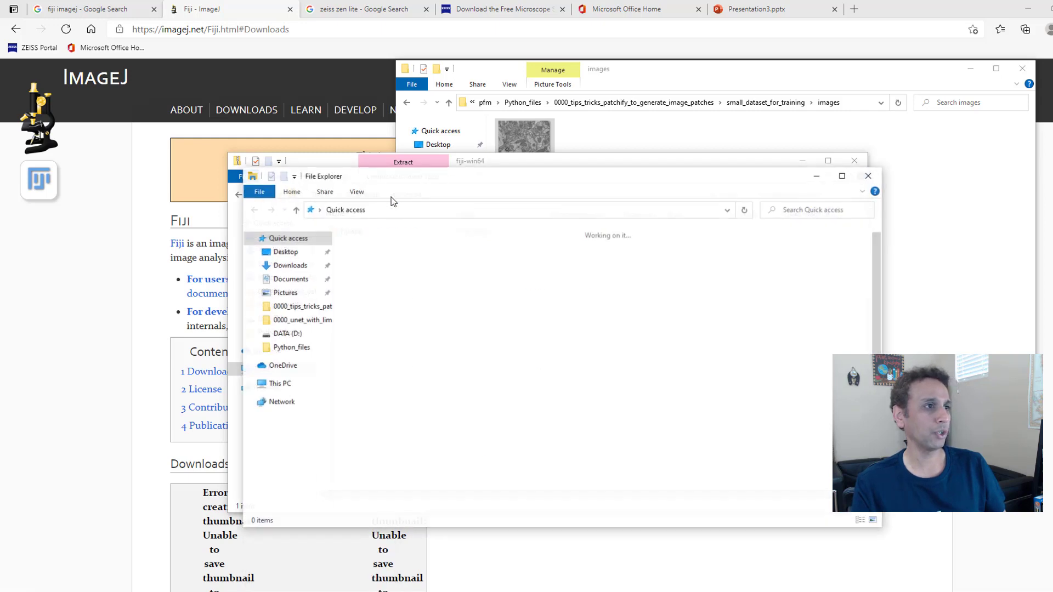
{"action": "left_click", "coordinate": [280, 383]}
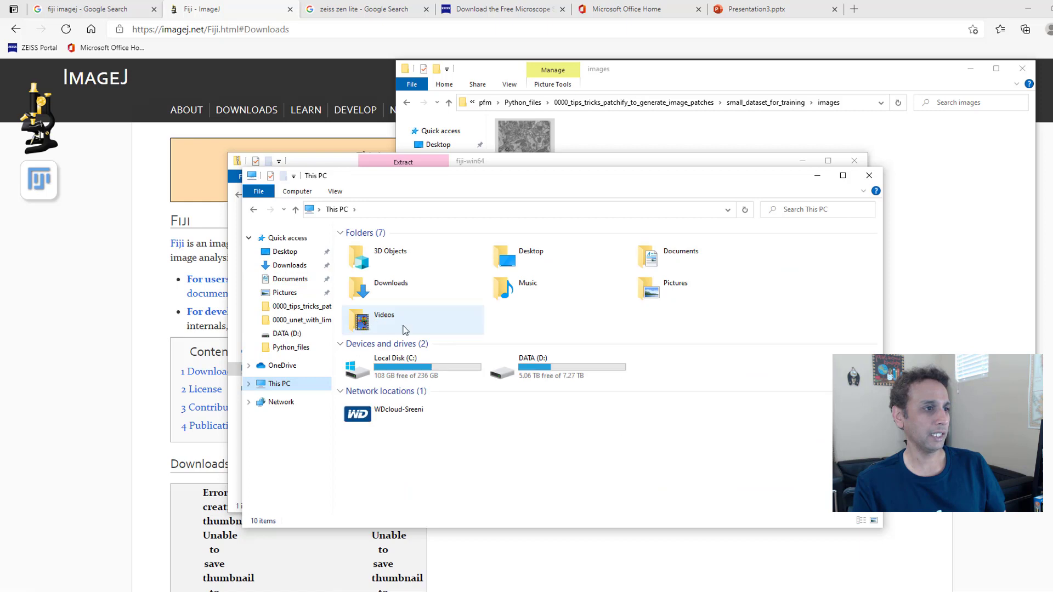
{"action": "double_click", "coordinate": [529, 366]}
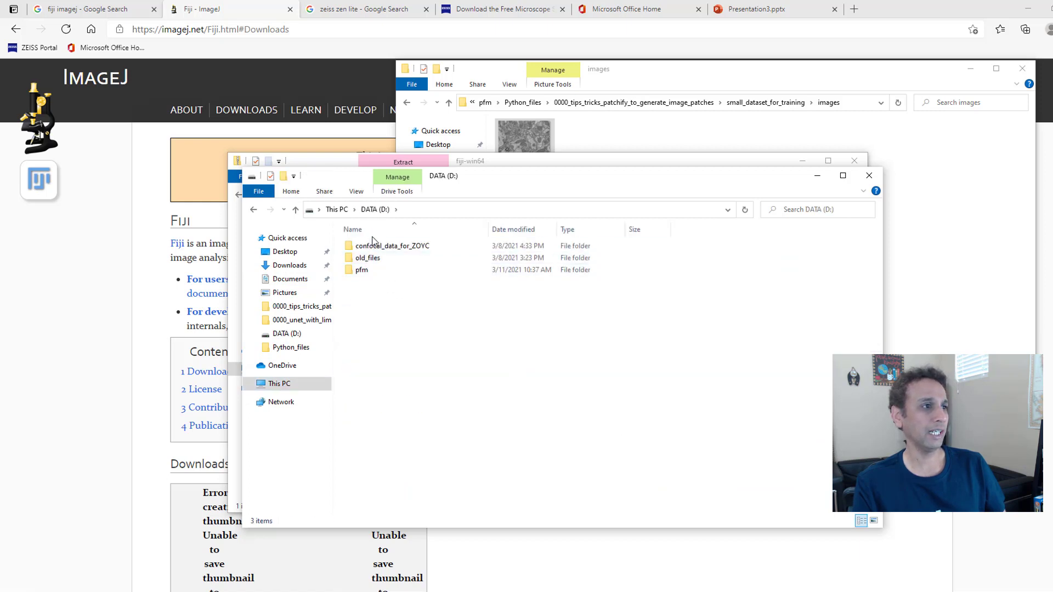
{"action": "left_click_drag", "start_coordinate": [528, 161], "coordinate": [730, 93]}
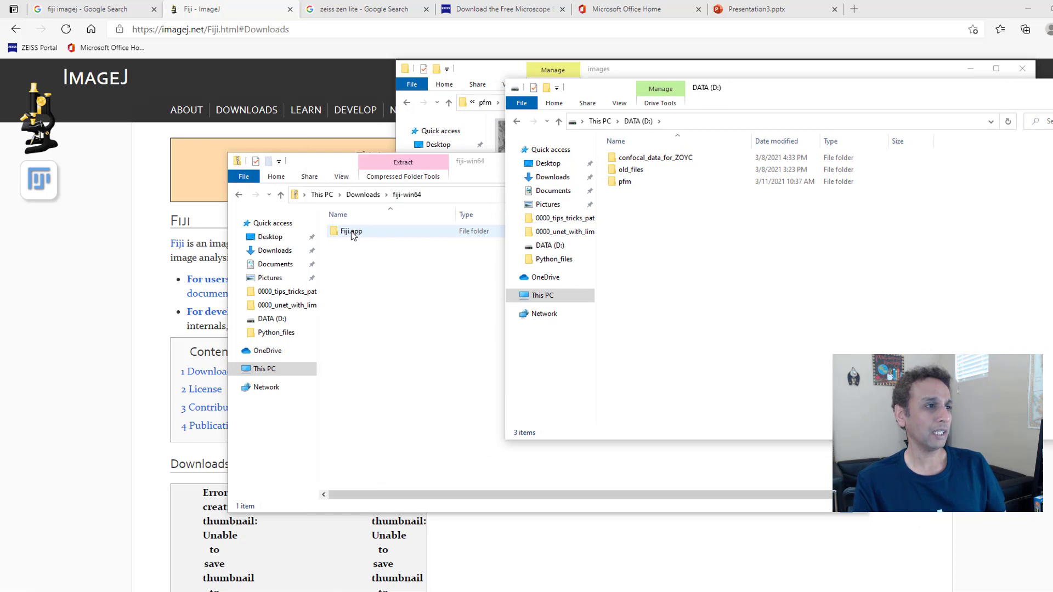
{"action": "left_click_drag", "start_coordinate": [350, 233], "coordinate": [700, 243]}
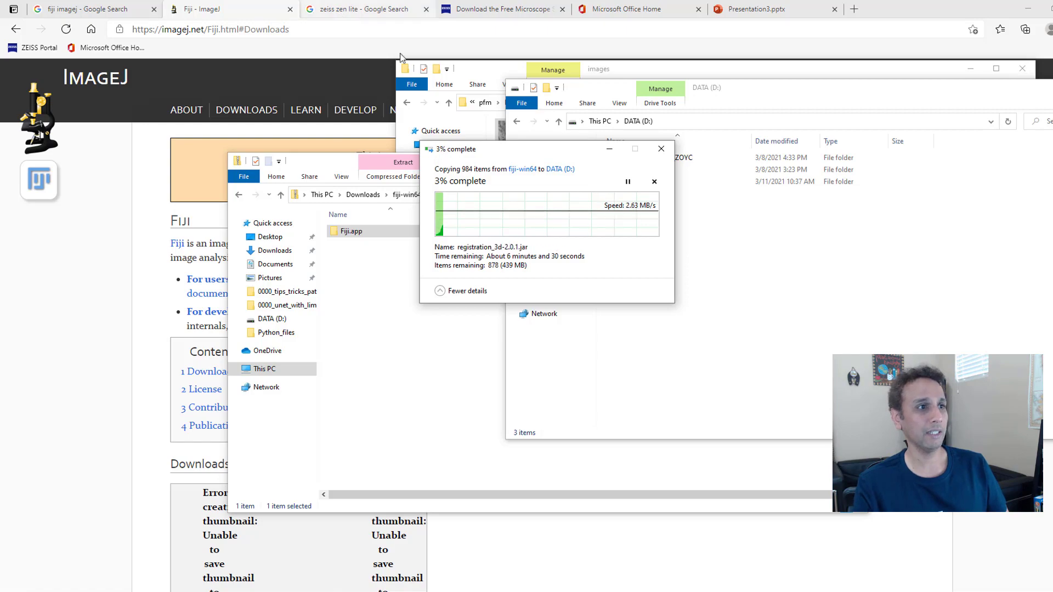
- Review the zeiss zen lite search results and the ZEISS ZEN lite page with its feature list and download form
{"action": "left_click", "coordinate": [353, 12]}
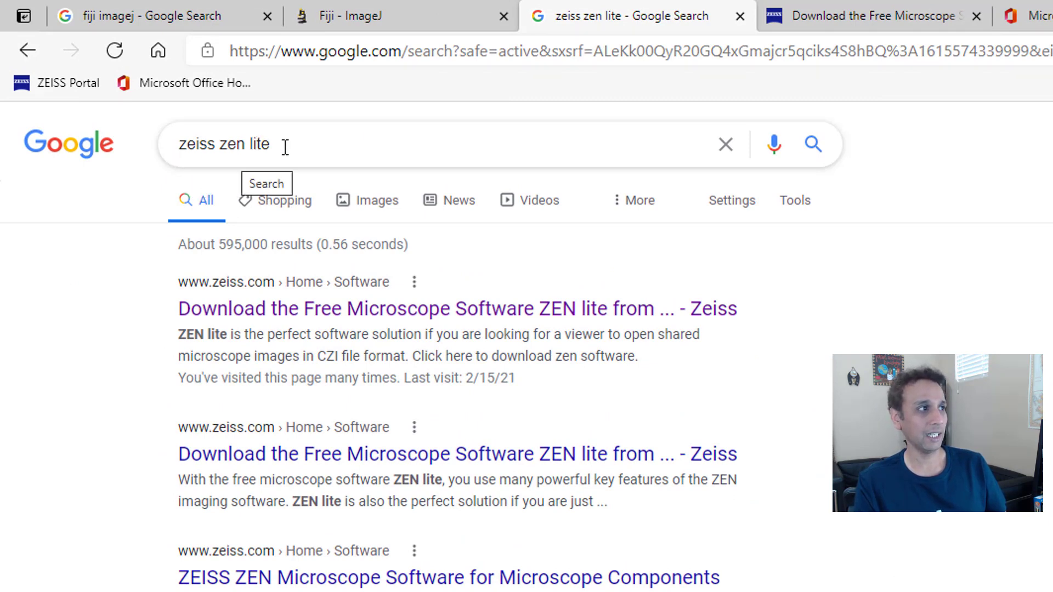
{"action": "left_click", "coordinate": [847, 22]}
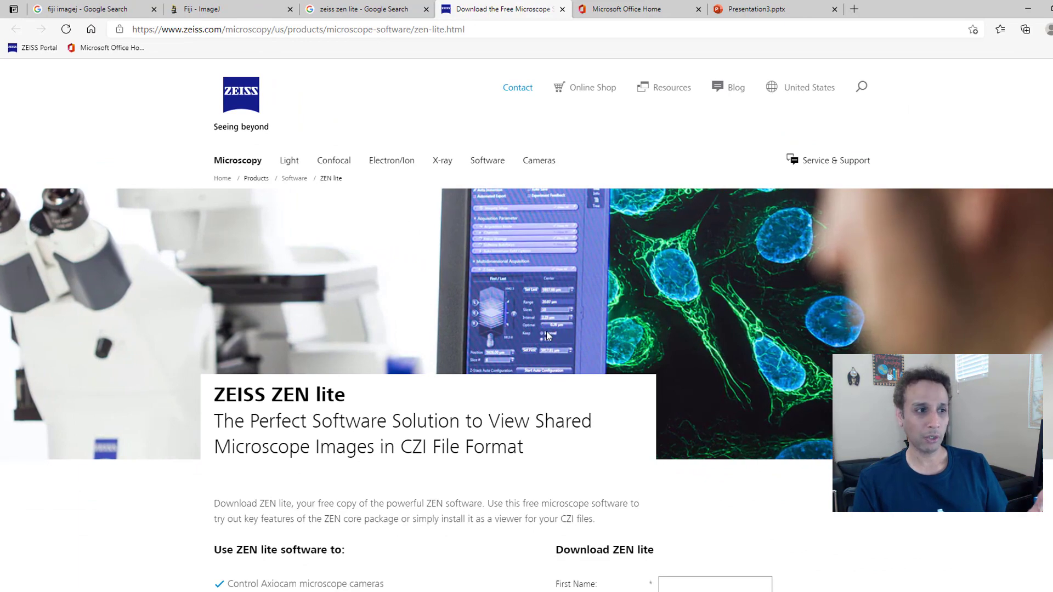
{"action": "scroll", "coordinate": [545, 335], "scroll_direction": "down", "scroll_amount": 4}
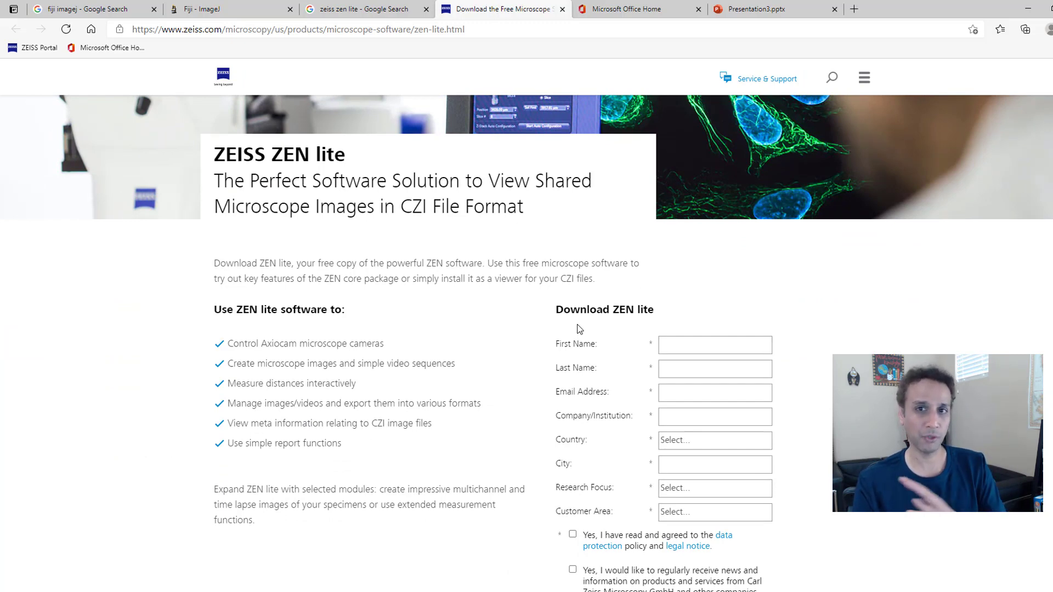
{"action": "scroll", "coordinate": [598, 335], "scroll_direction": "down", "scroll_amount": 1}
{"action": "scroll", "coordinate": [598, 337], "scroll_direction": "down", "scroll_amount": 1}
{"action": "scroll", "coordinate": [598, 337], "scroll_direction": "up", "scroll_amount": 3}
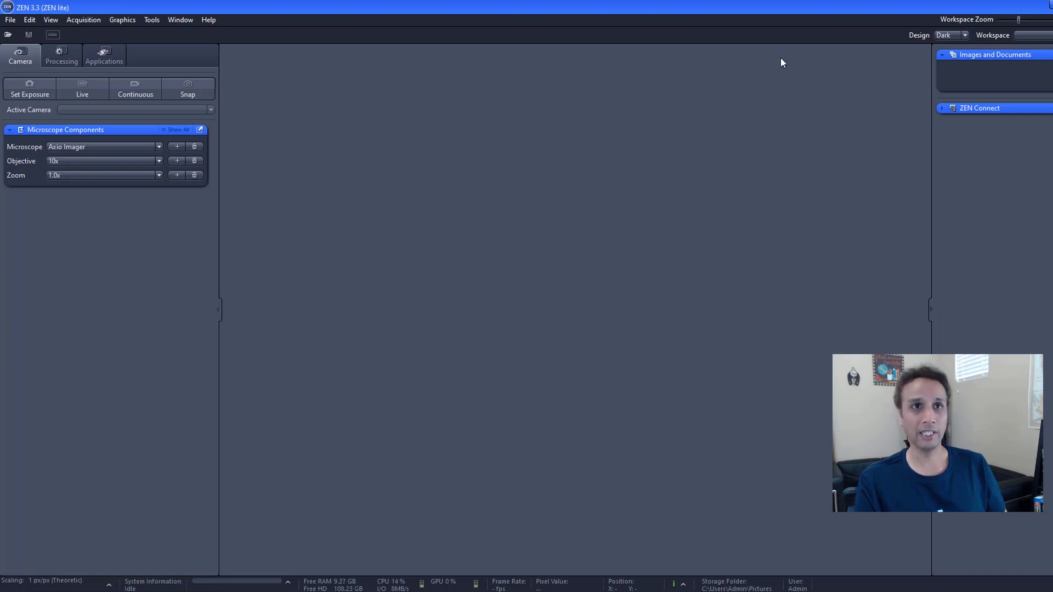
- Increase the workspace zoom slightly in ZEN lite
{"action": "left_click_drag", "start_coordinate": [1023, 26], "coordinate": [1032, 26]}
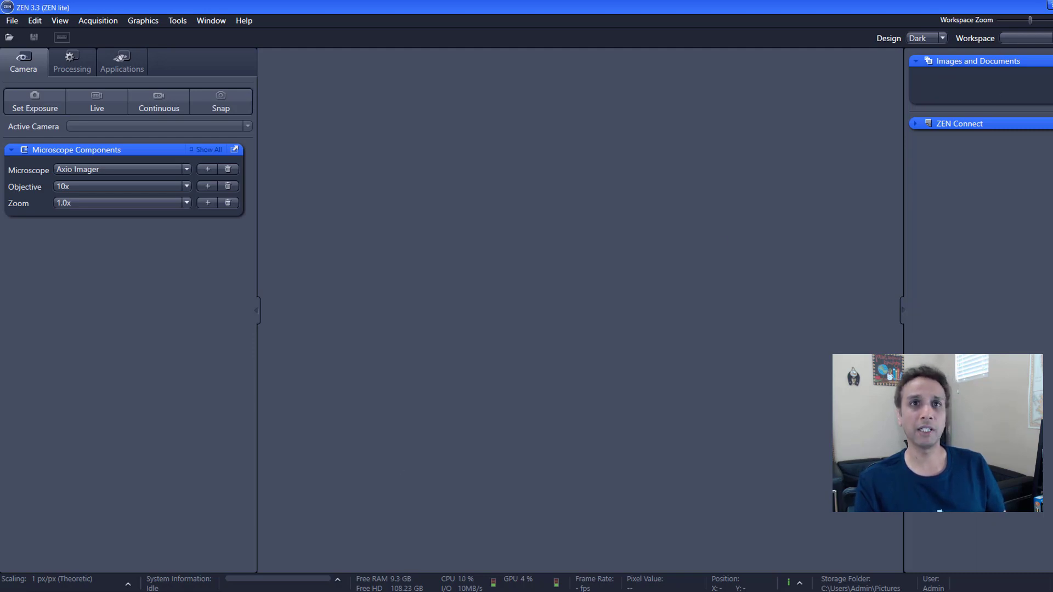
- Switch to the DATA (D:) folder window and launch ImageJ-win64 from the Fiji.app folder
{"action": "key", "text": "alt+Tab"}
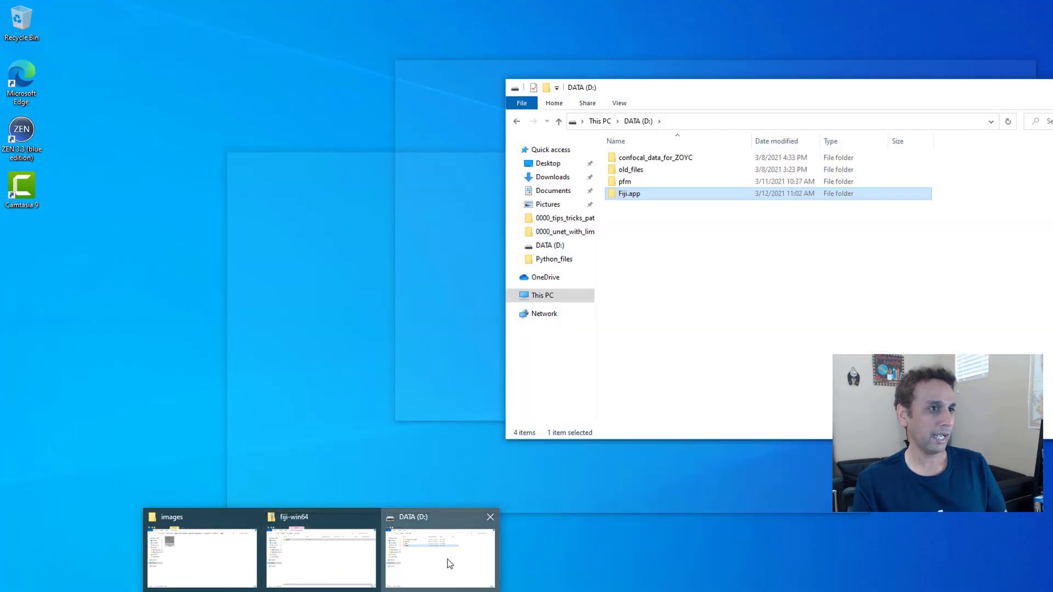
{"action": "left_click", "coordinate": [446, 561]}
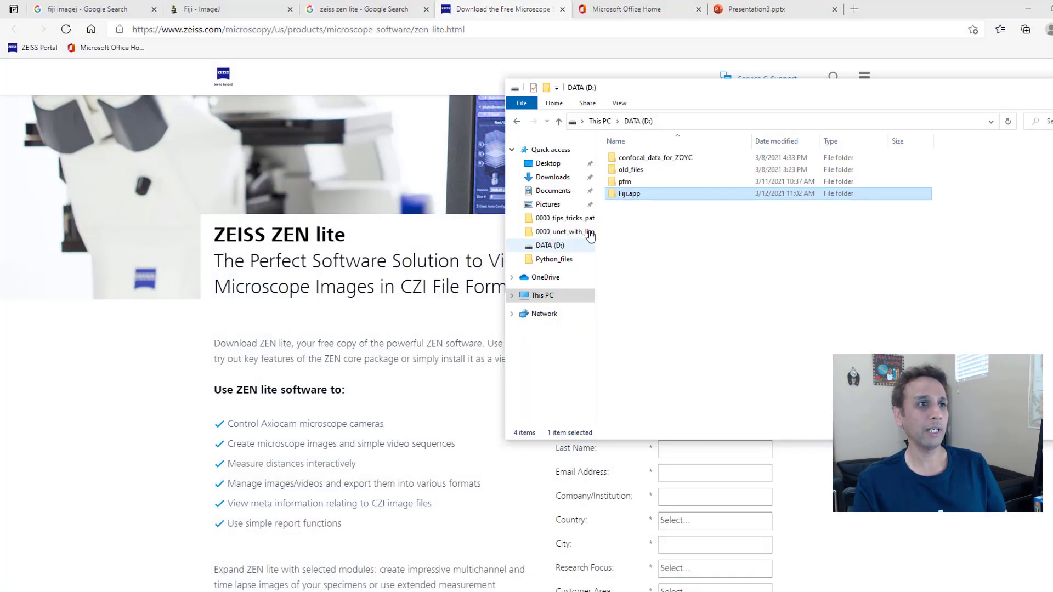
{"action": "double_click", "coordinate": [630, 194]}
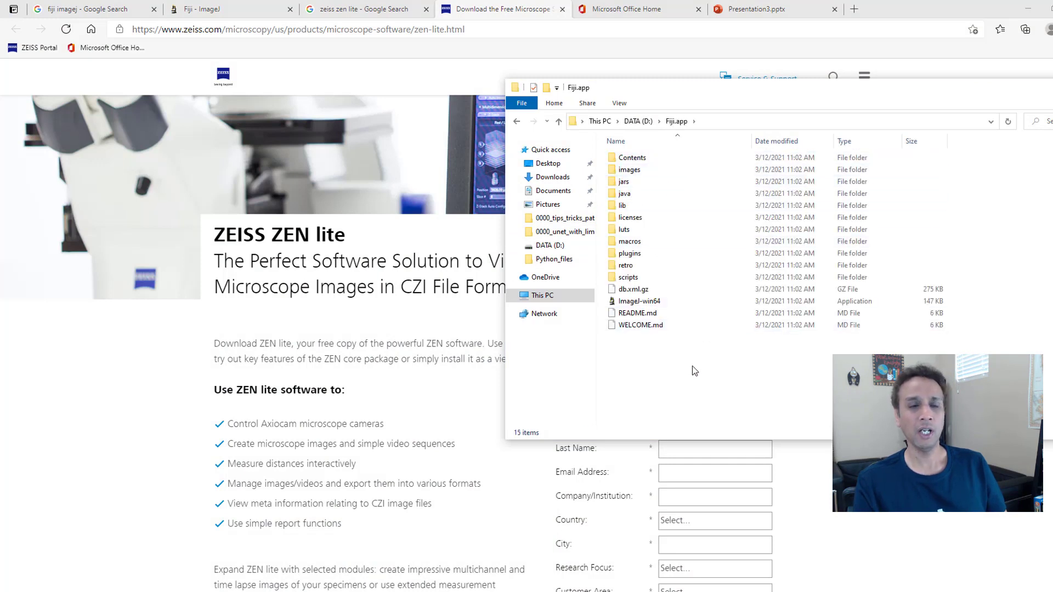
{"action": "double_click", "coordinate": [633, 304]}
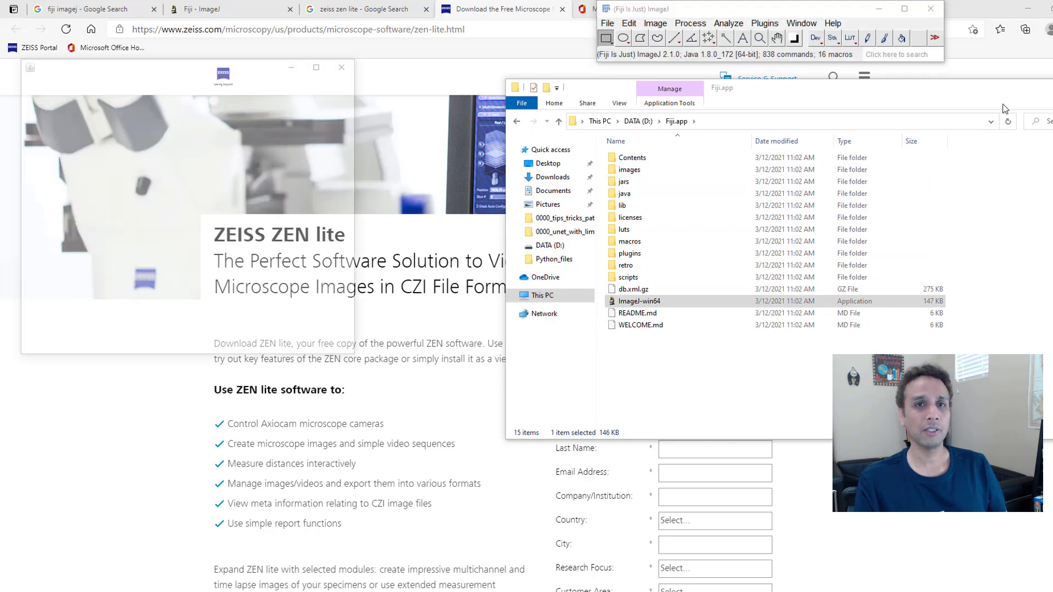
- Bring Fiji into view and postpone its updates with the Remind me later option
{"action": "left_click", "coordinate": [936, 135]}
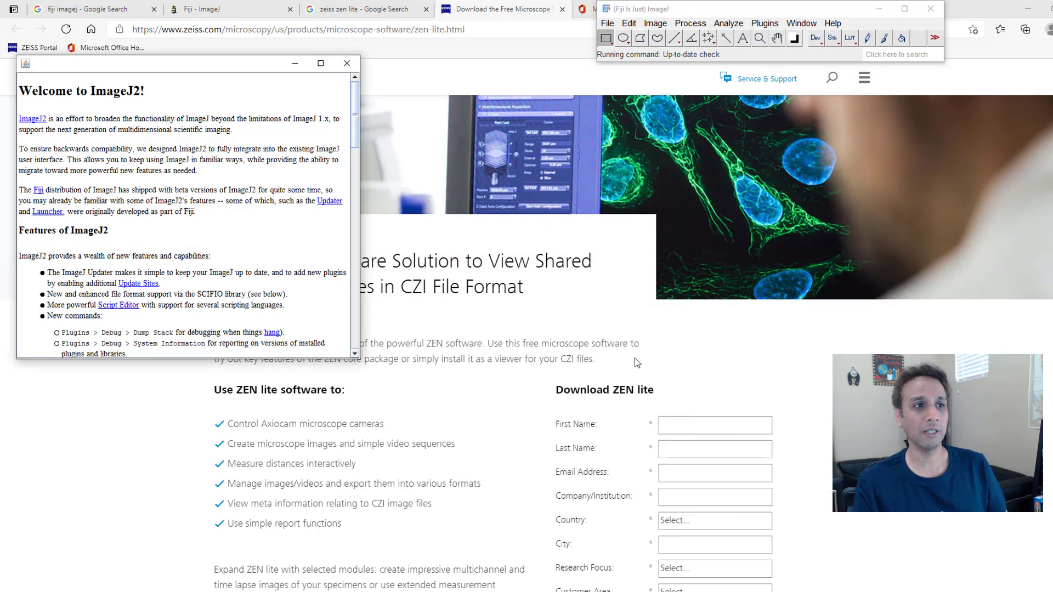
{"action": "left_click", "coordinate": [350, 64]}
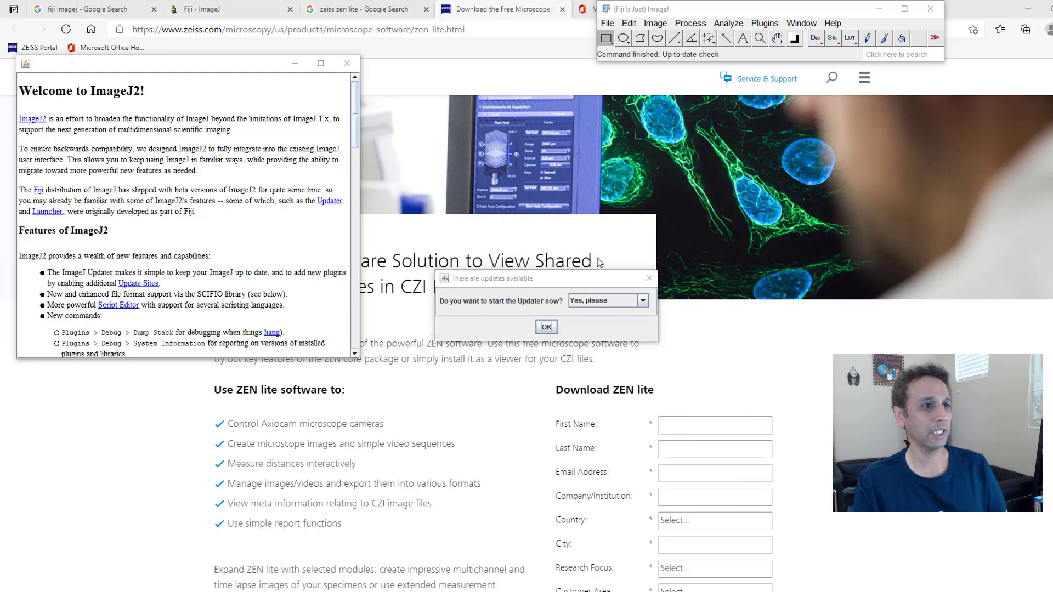
{"action": "left_click", "coordinate": [593, 303]}
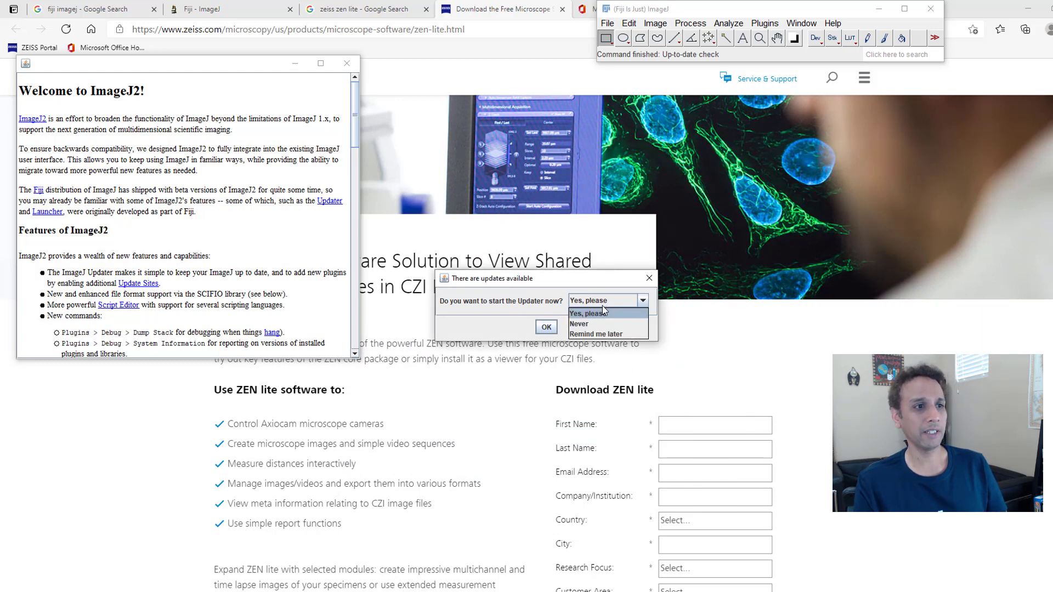
{"action": "left_click", "coordinate": [594, 334]}
{"action": "left_click", "coordinate": [546, 327]}
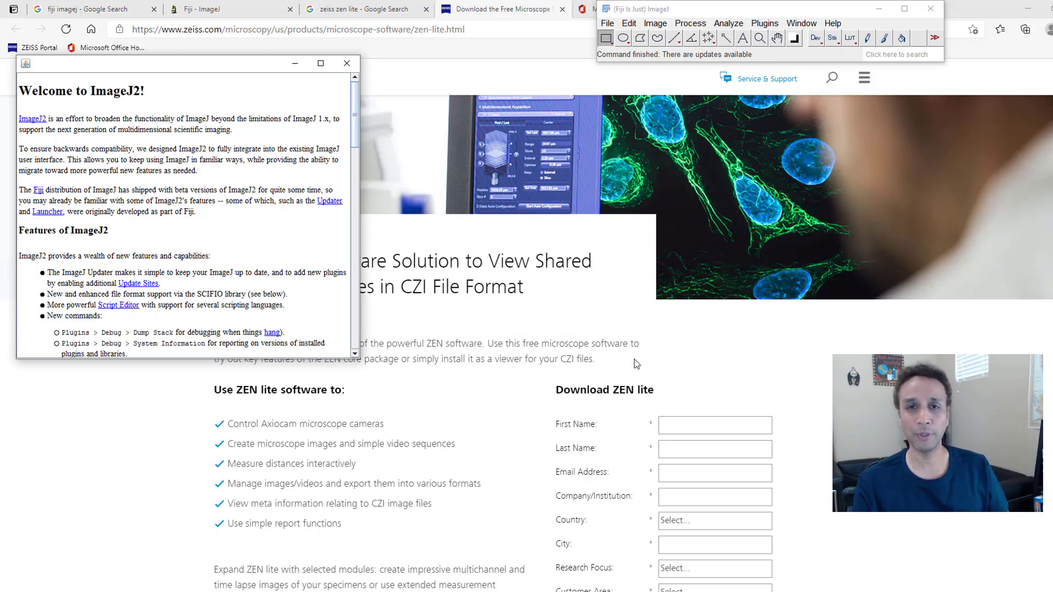
- Minimize the browser and fiji-win64 windows, close the ImageJ2 welcome window, and arrange the images folder and Fiji windows side by side
{"action": "left_click", "coordinate": [1027, 8]}
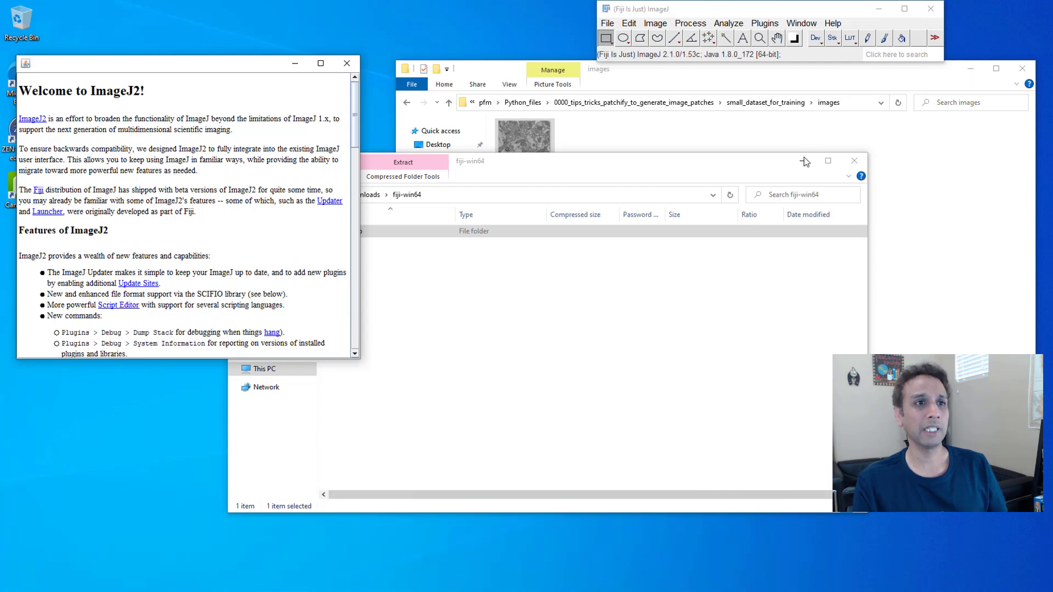
{"action": "left_click", "coordinate": [802, 162]}
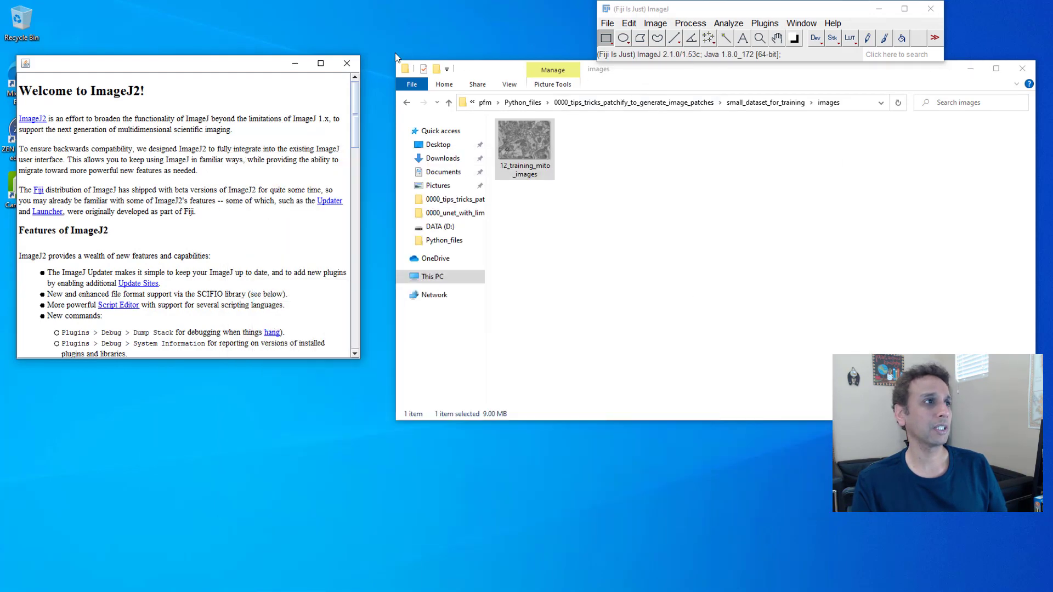
{"action": "left_click", "coordinate": [347, 64]}
{"action": "left_click_drag", "start_coordinate": [613, 76], "coordinate": [373, 169]}
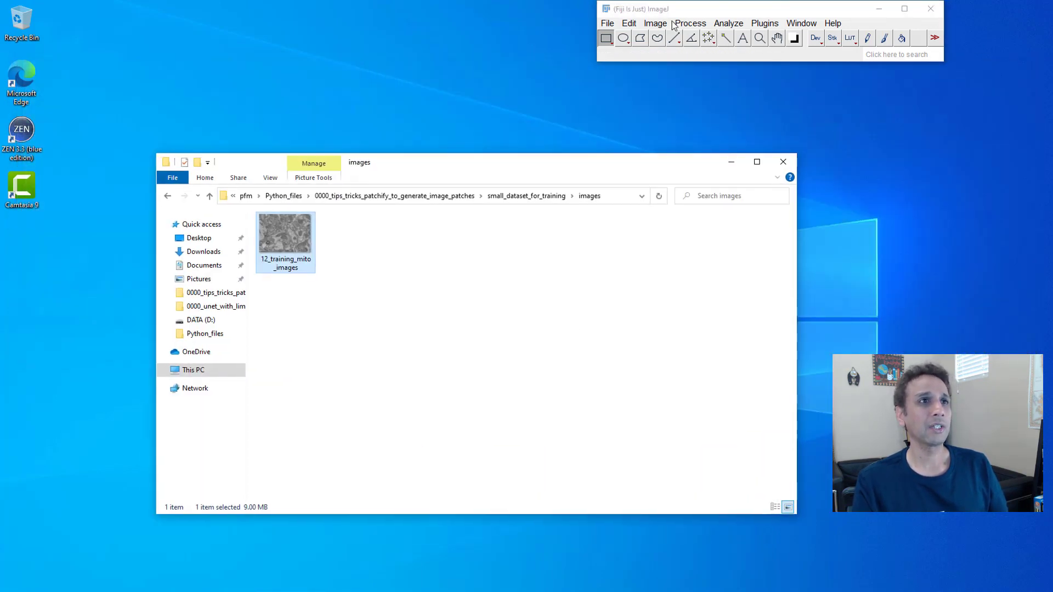
{"action": "left_click_drag", "start_coordinate": [700, 15], "coordinate": [667, 53]}
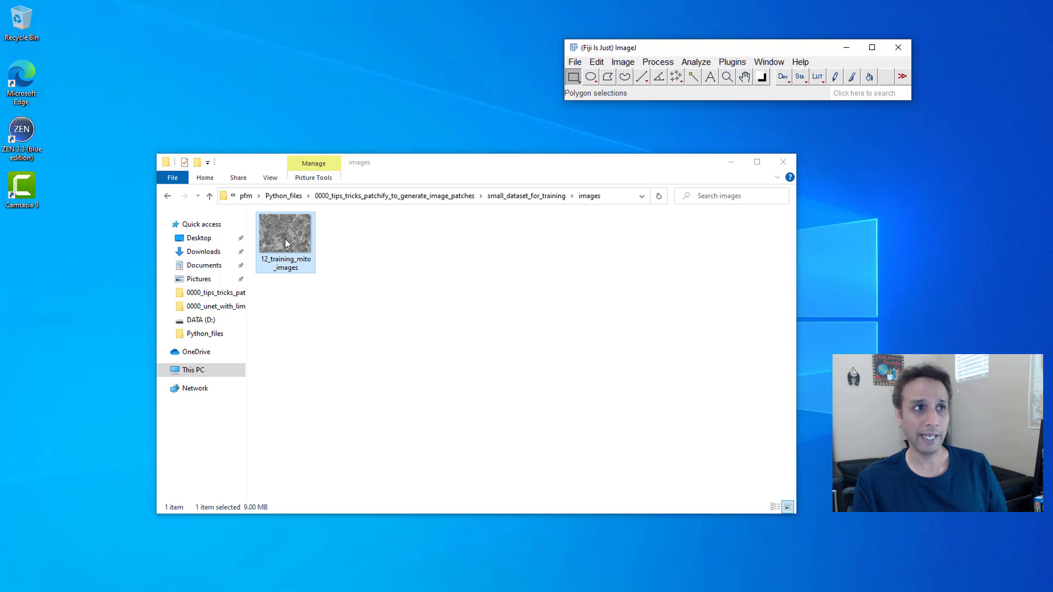
- Open 12_training_mito_images from the images folder in Fiji and browse through the slices of the stack
{"action": "left_click", "coordinate": [499, 77]}
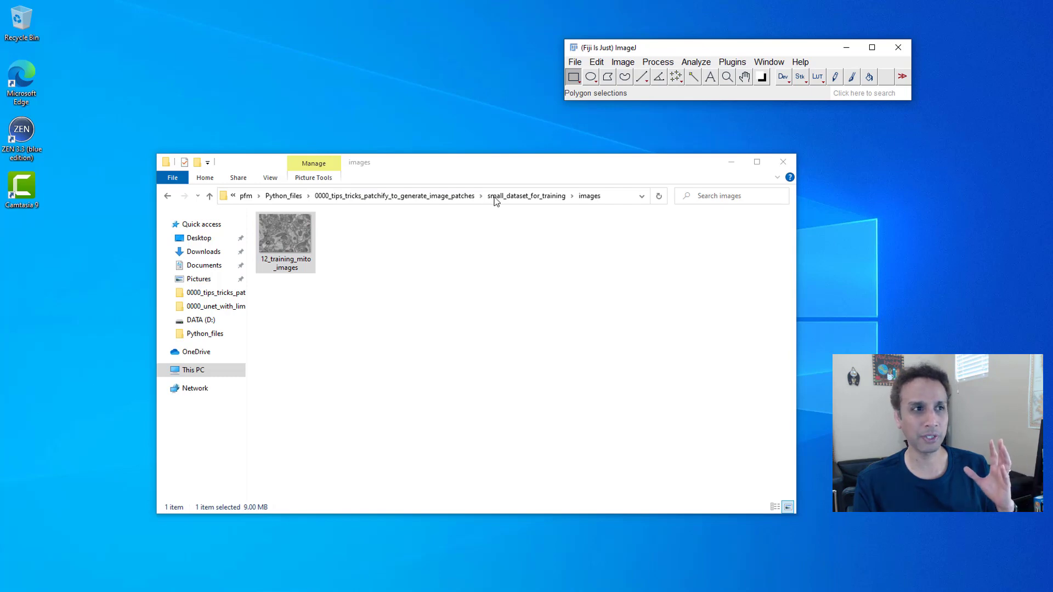
{"action": "left_click_drag", "start_coordinate": [299, 241], "coordinate": [628, 105]}
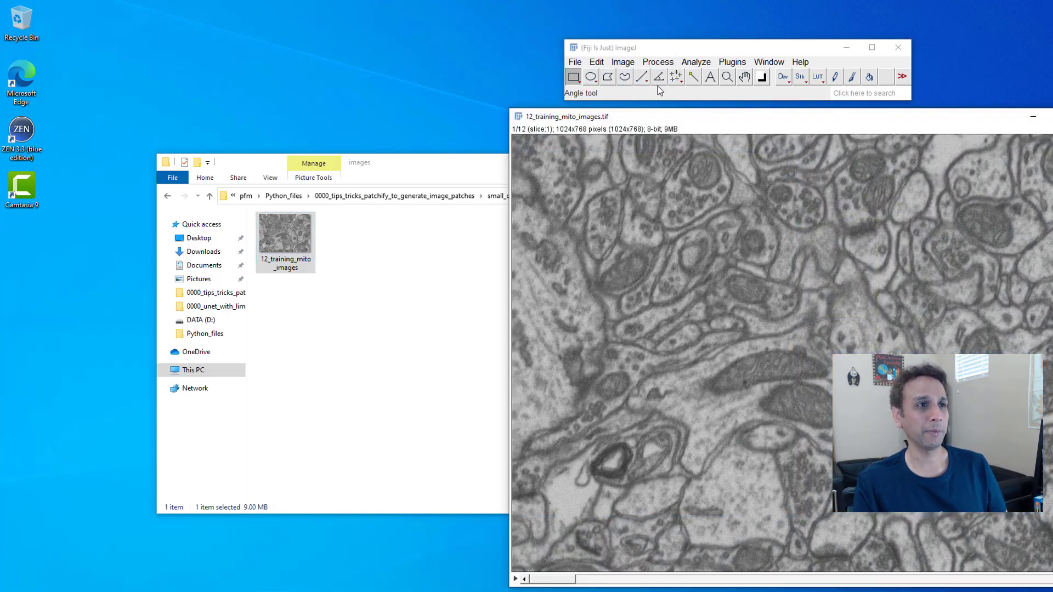
{"action": "left_click_drag", "start_coordinate": [747, 124], "coordinate": [340, 72]}
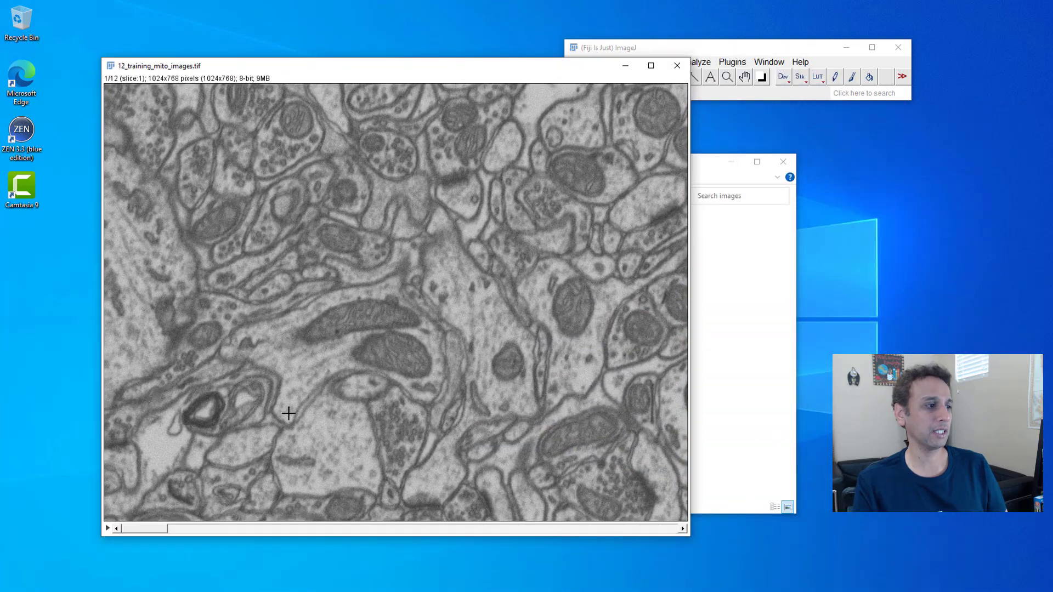
{"action": "left_click_drag", "start_coordinate": [143, 530], "coordinate": [108, 523]}
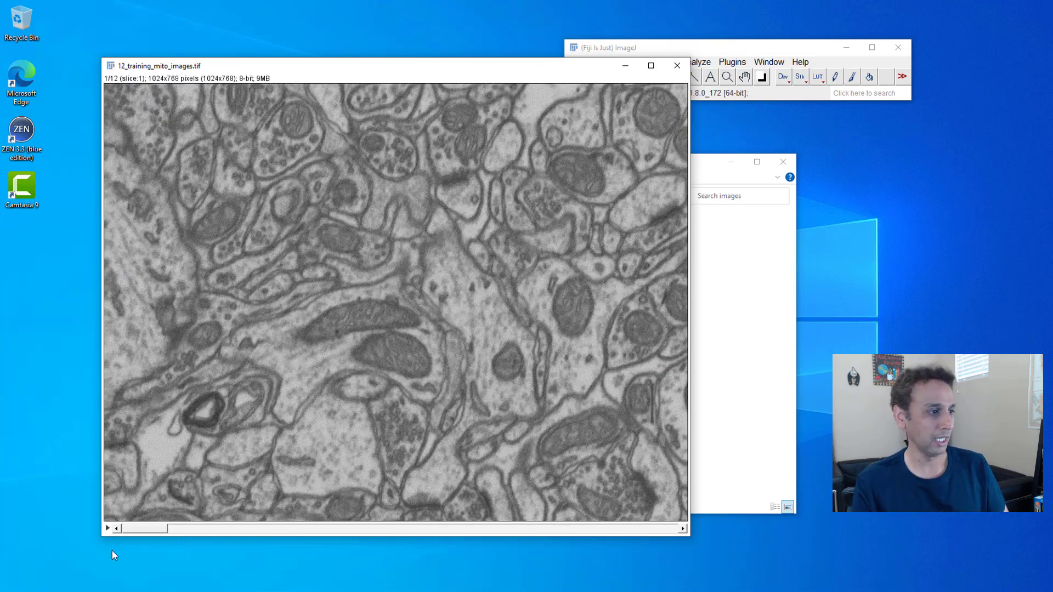
{"action": "mouse_move", "coordinate": [126, 534]}
{"action": "left_mouse_down"}
{"action": "mouse_move", "coordinate": [622, 547]}
{"action": "mouse_move", "coordinate": [223, 507]}
{"action": "mouse_move", "coordinate": [115, 528]}
{"action": "left_mouse_up"}
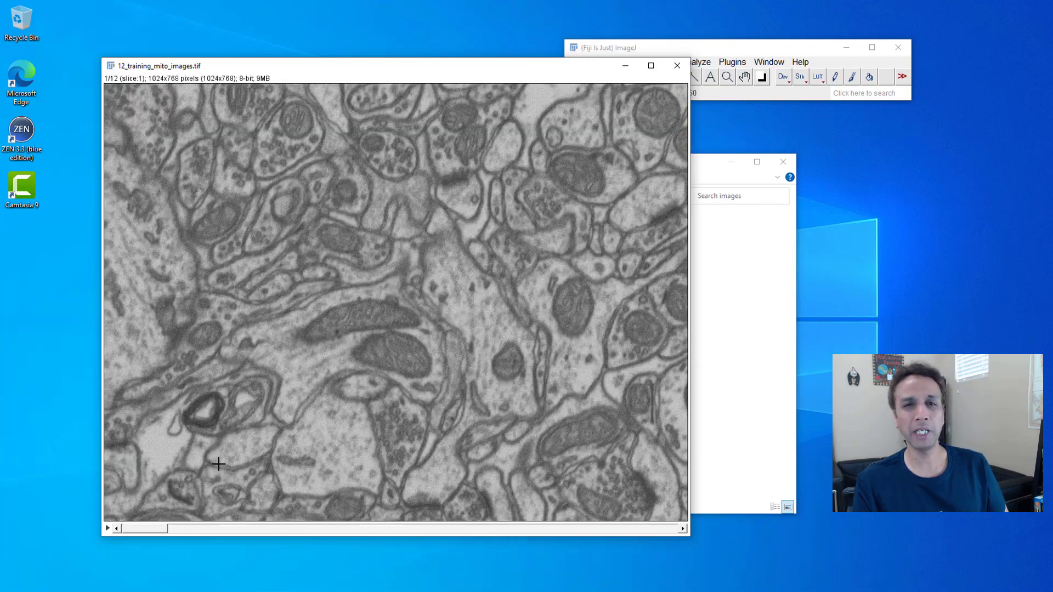
{"action": "left_click", "coordinate": [668, 48]}
{"action": "left_click", "coordinate": [623, 62]}
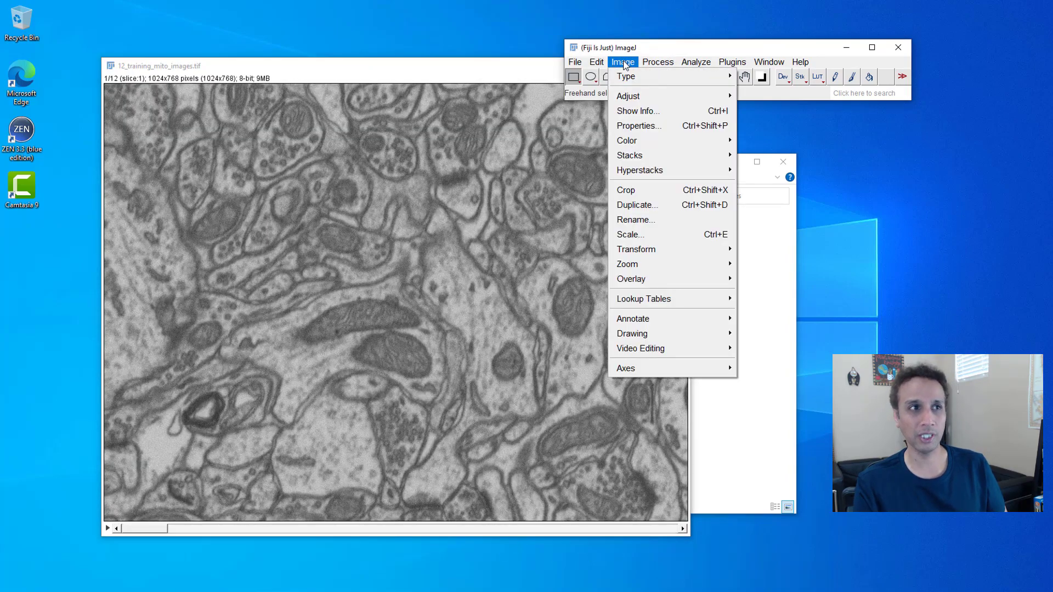
{"action": "left_click", "coordinate": [623, 60]}
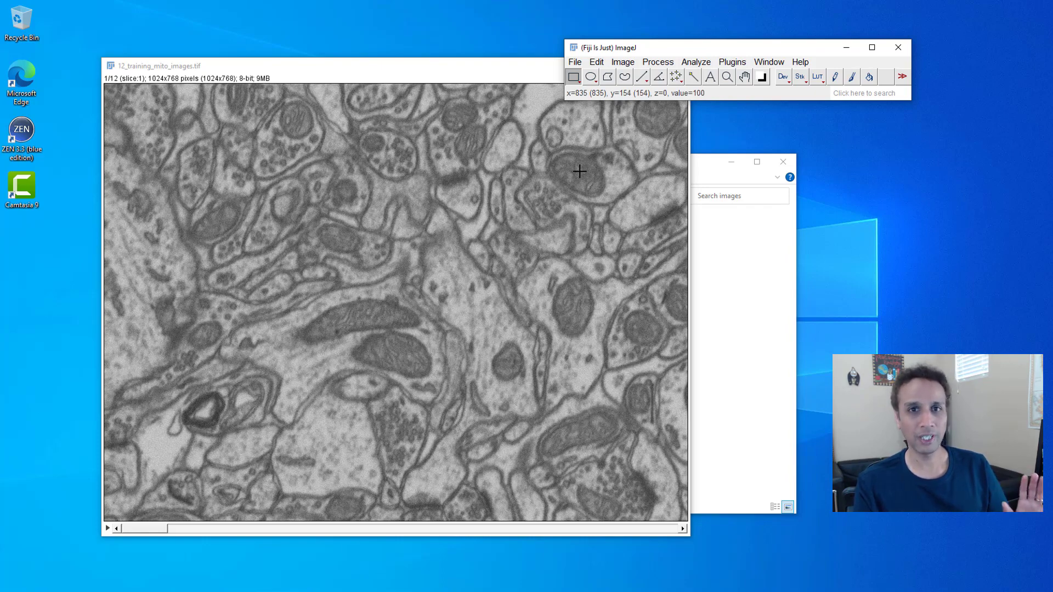
{"action": "left_click", "coordinate": [624, 62]}
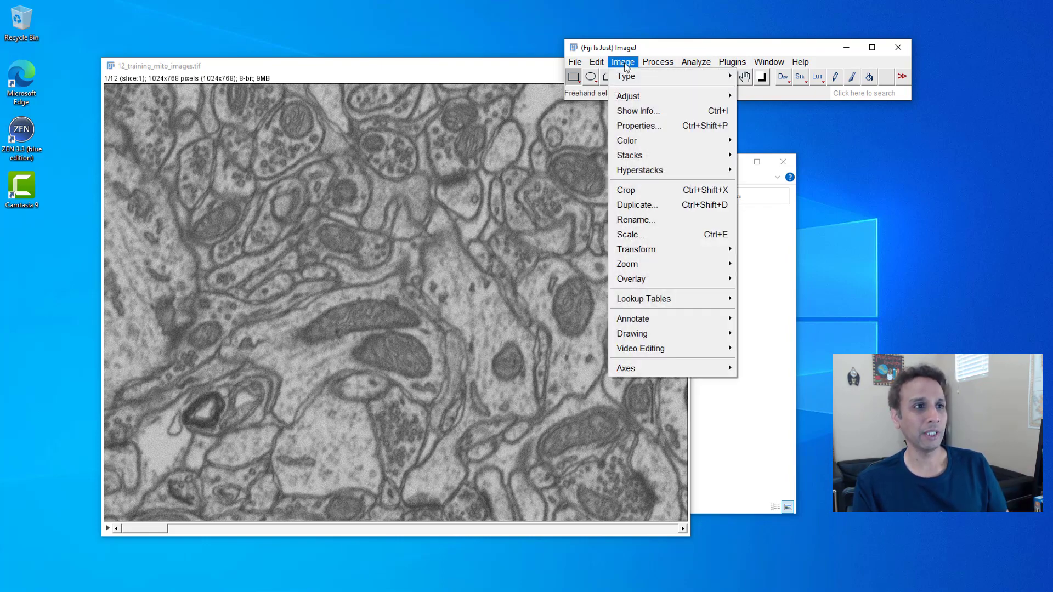
{"action": "mouse_move", "coordinate": [662, 160]}
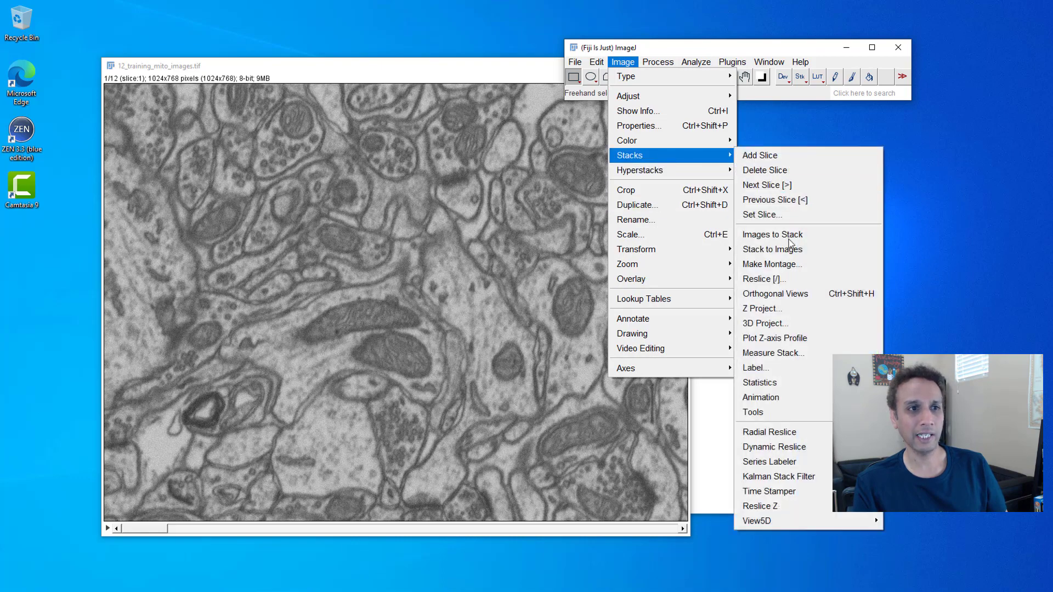
{"action": "mouse_move", "coordinate": [767, 411]}
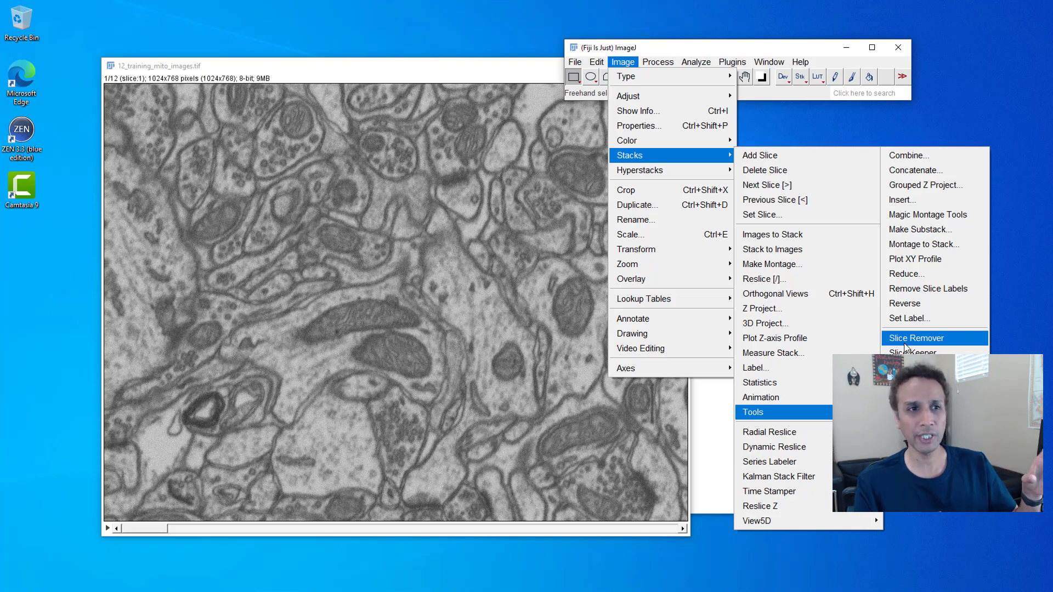
{"action": "mouse_move", "coordinate": [705, 248]}
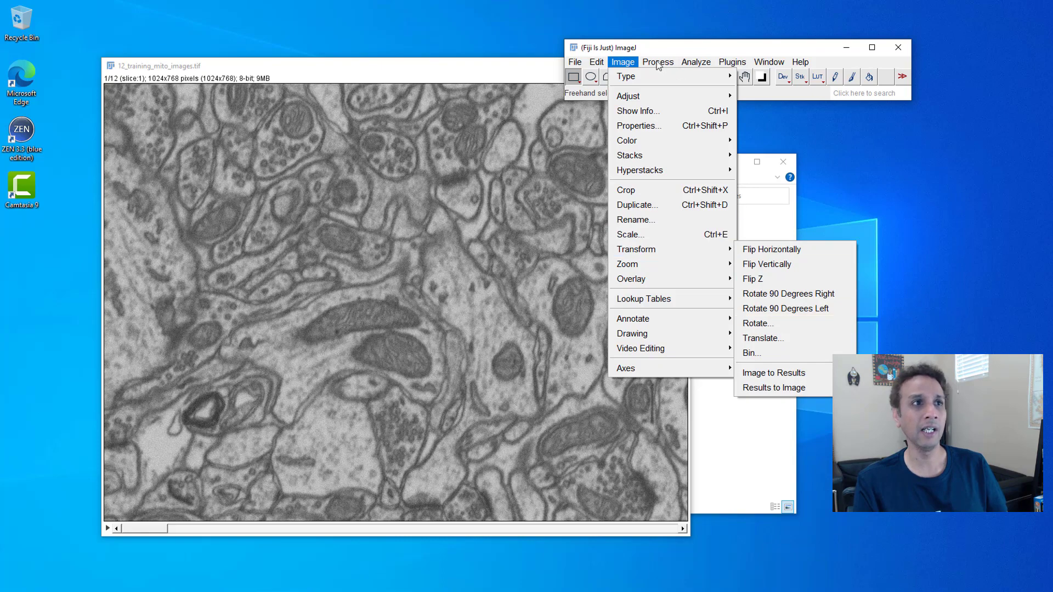
{"action": "mouse_move", "coordinate": [657, 62]}
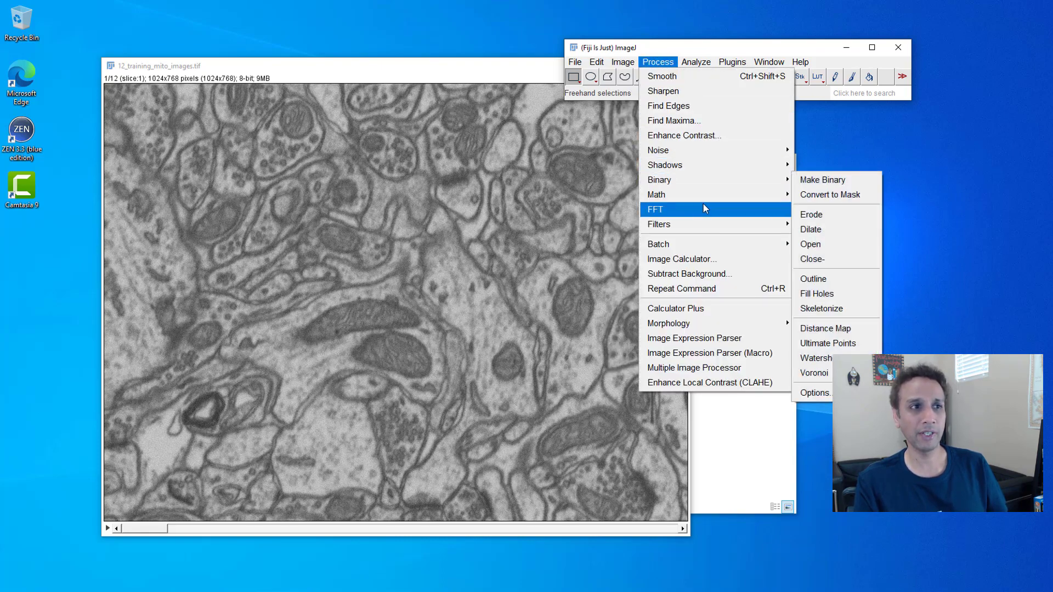
{"action": "mouse_move", "coordinate": [705, 212]}
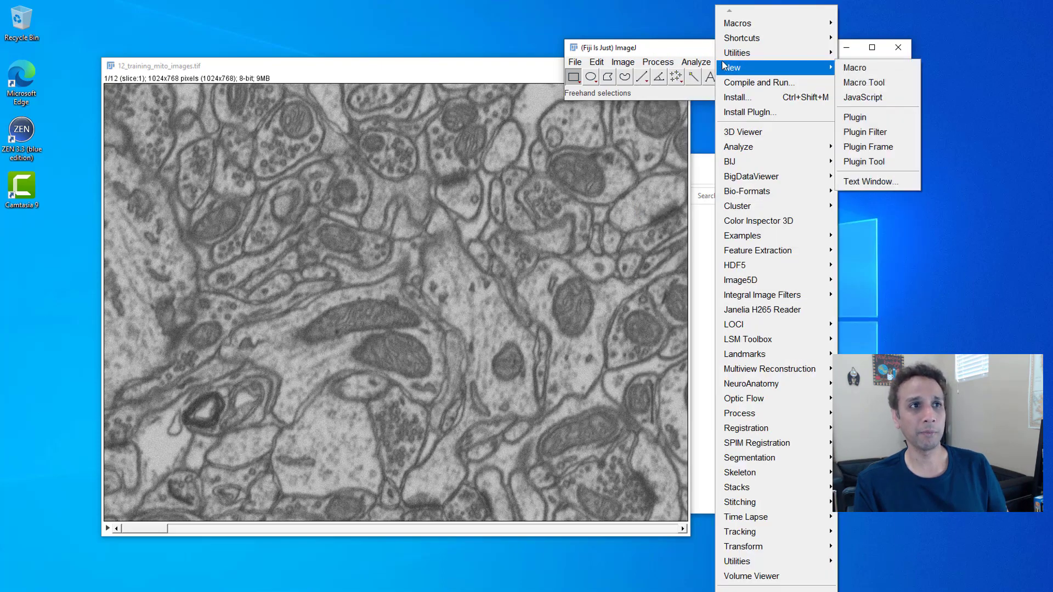
{"action": "left_click", "coordinate": [730, 62]}
{"action": "left_click", "coordinate": [730, 62]}
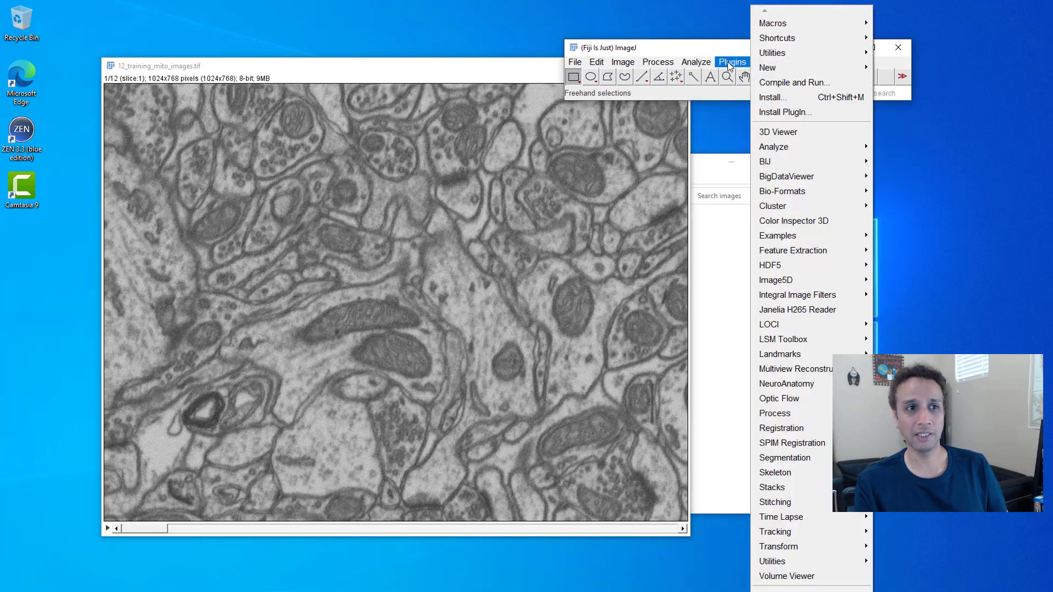
{"action": "mouse_move", "coordinate": [867, 344]}
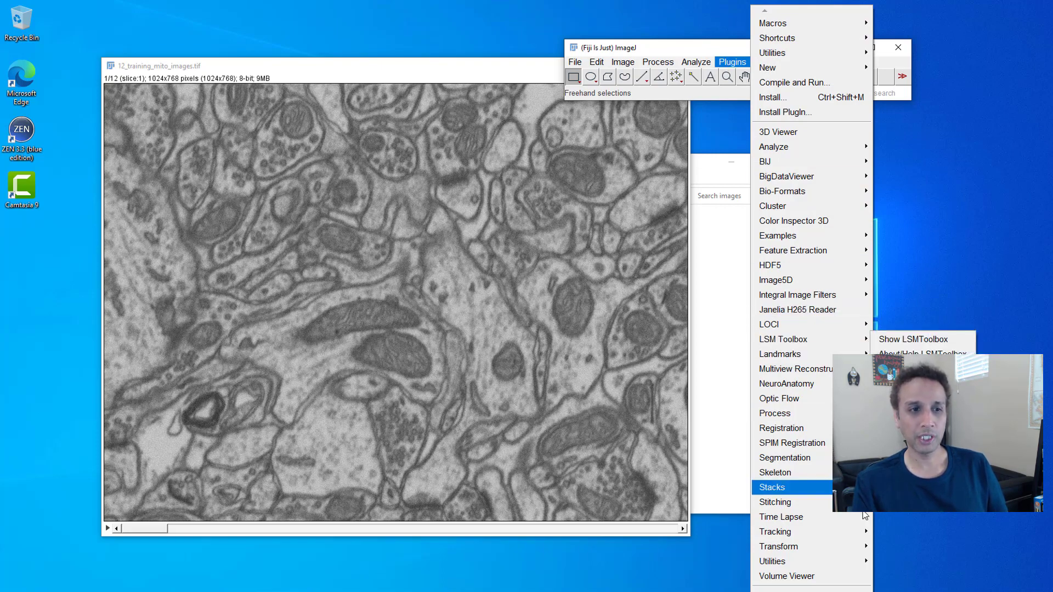
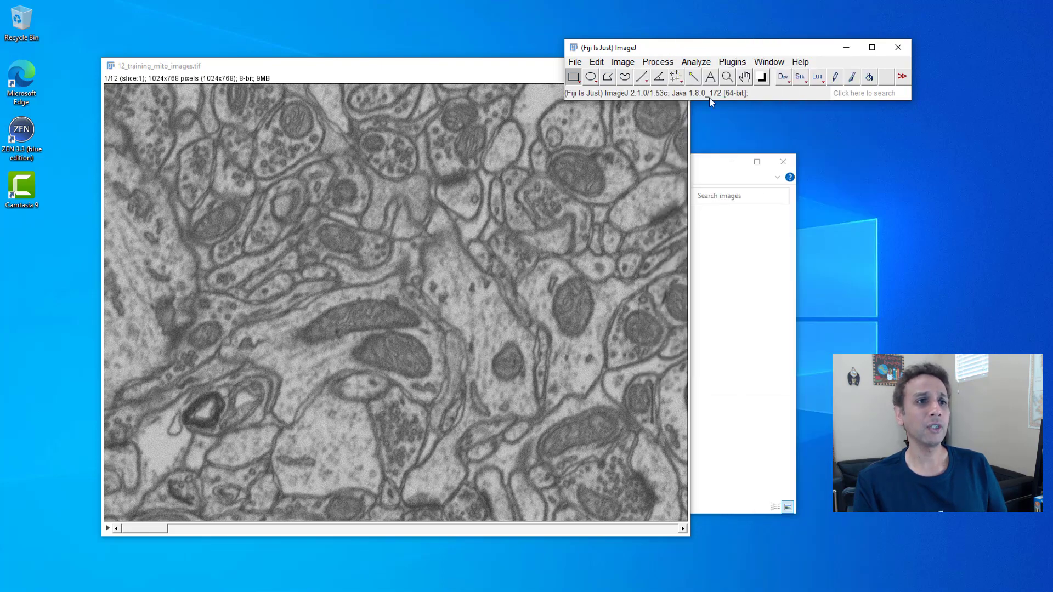
- Open 12_training_mito_masks from the masks folder of small_dataset_for_training in Fiji and move the image stack window aside for comparison
{"action": "left_click", "coordinate": [747, 286]}
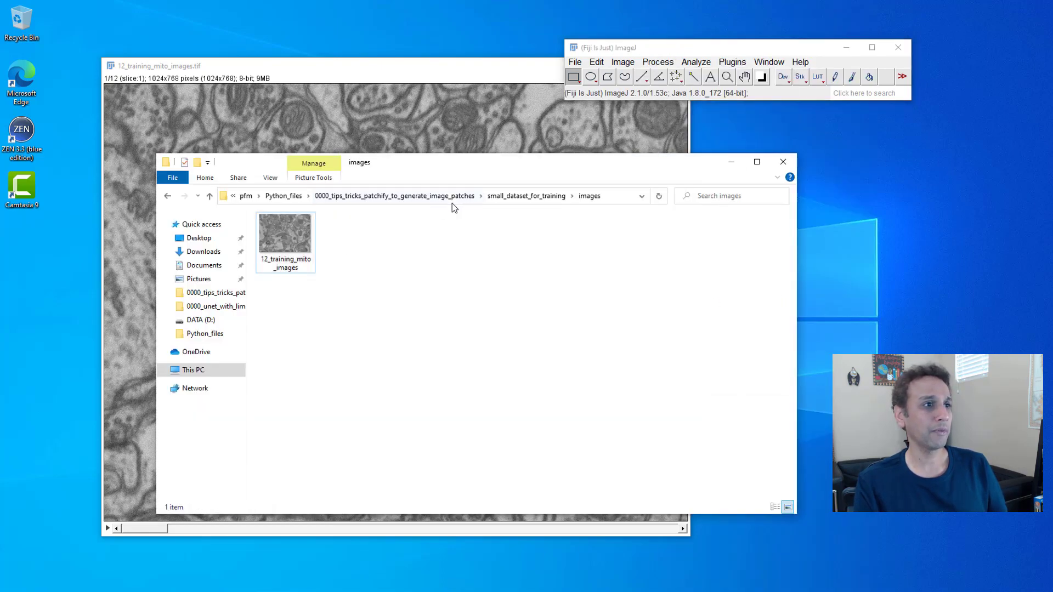
{"action": "left_click", "coordinate": [510, 196]}
{"action": "double_click", "coordinate": [285, 245]}
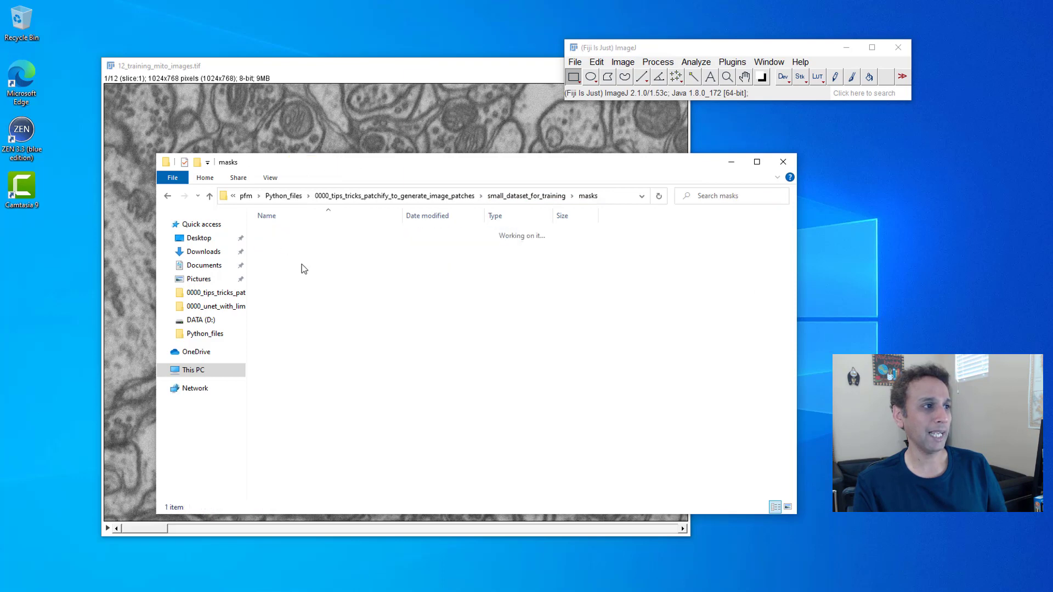
{"action": "left_click_drag", "start_coordinate": [284, 250], "coordinate": [509, 101]}
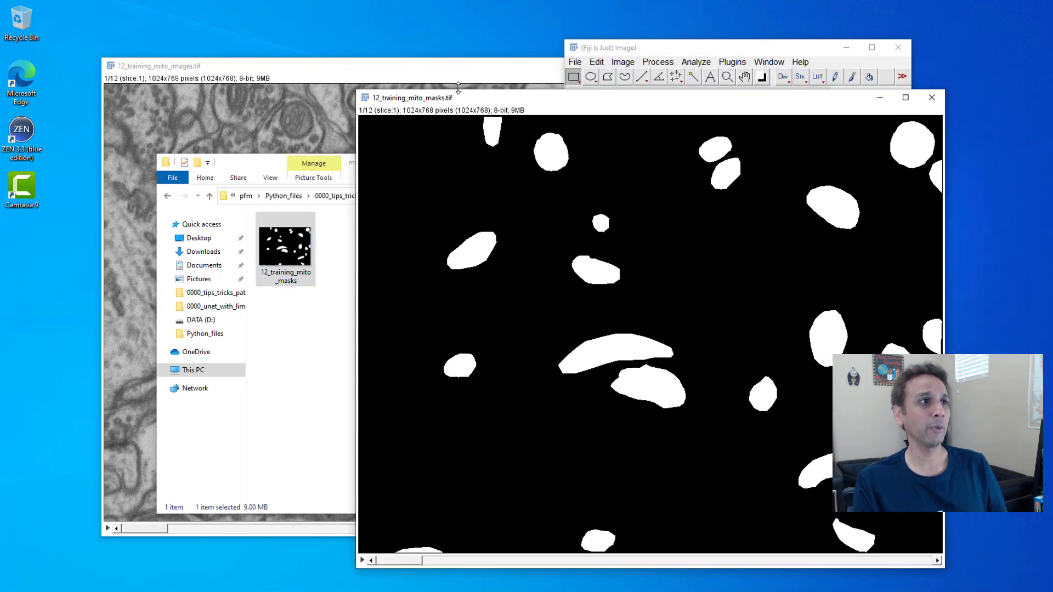
{"action": "left_click_drag", "start_coordinate": [443, 73], "coordinate": [378, 66]}
{"action": "left_click", "coordinate": [648, 108]}
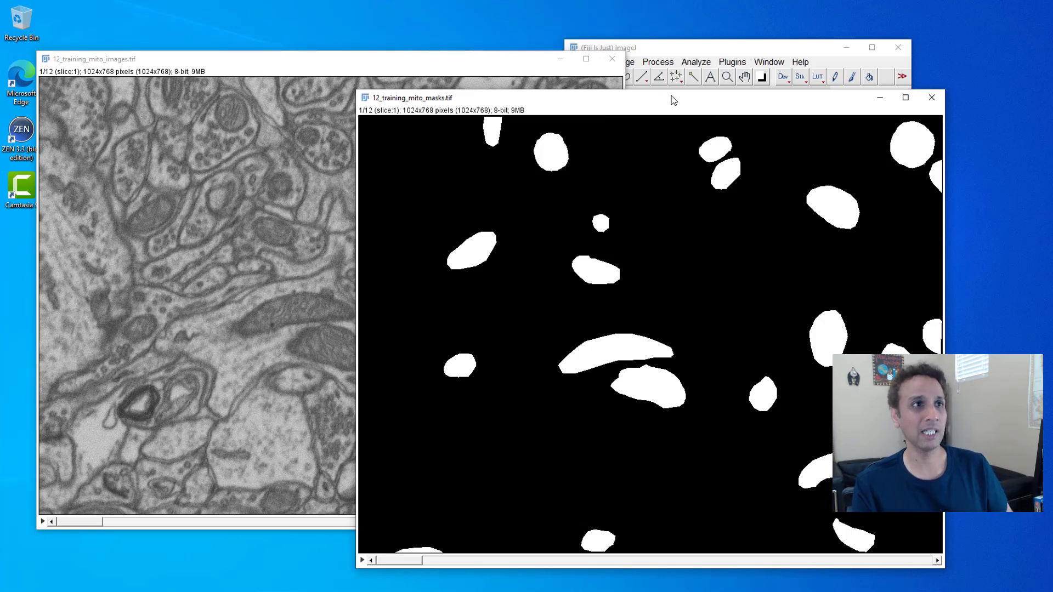
{"action": "left_click", "coordinate": [673, 50]}
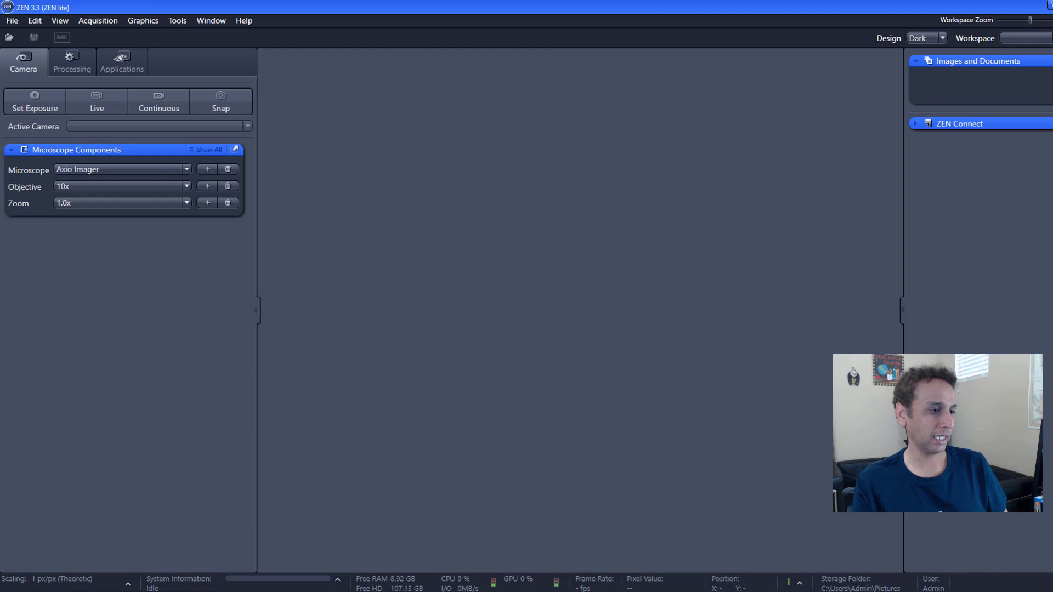
- Bring up the masks folder over ZEN lite and load 12_training_mito_masks into ZEN
{"action": "mouse_move", "coordinate": [329, 586]}
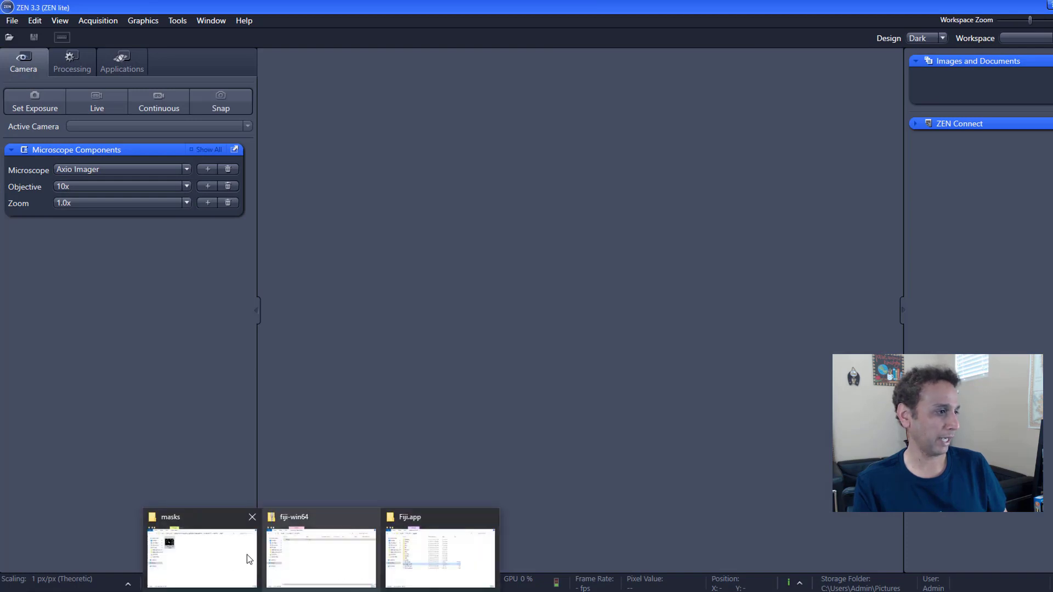
{"action": "left_click", "coordinate": [203, 557]}
{"action": "left_click_drag", "start_coordinate": [314, 269], "coordinate": [565, 140]}
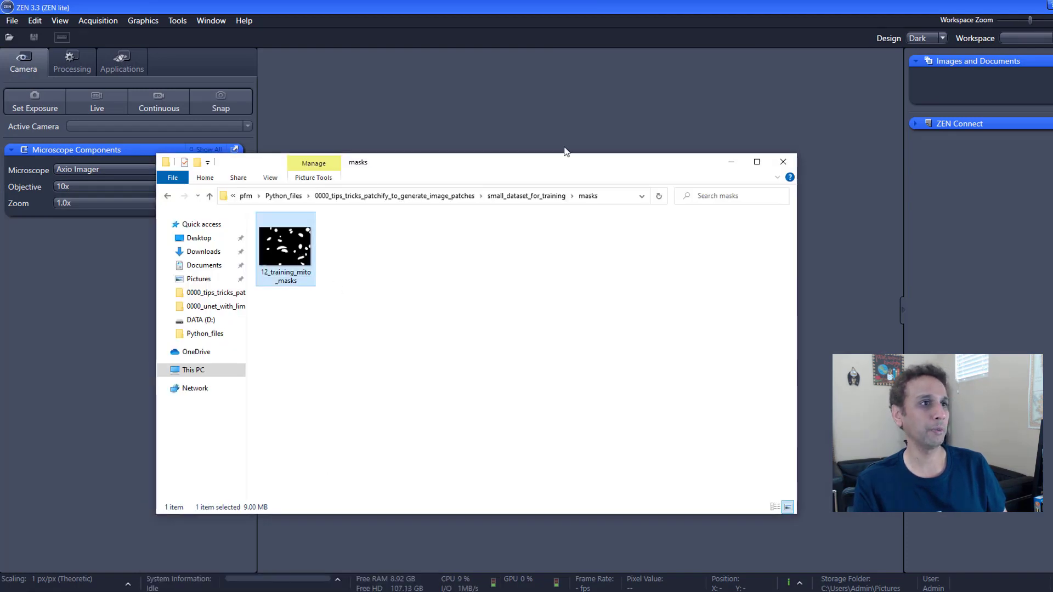
- Load 12_training_mito_images from the images folder of small_dataset_for_training into ZEN
{"action": "left_click", "coordinate": [519, 197]}
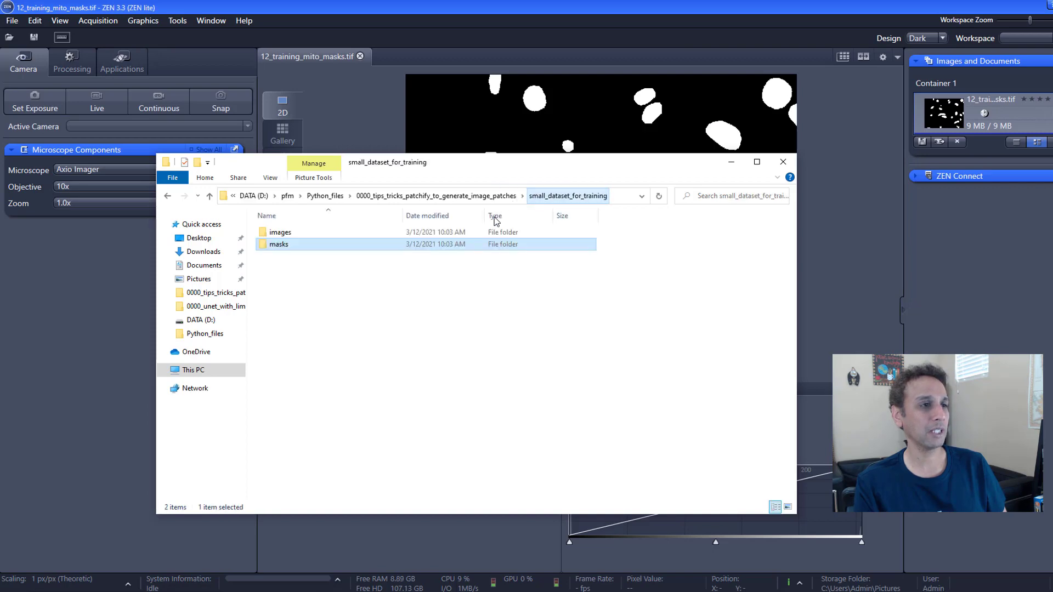
{"action": "left_click", "coordinate": [280, 234]}
{"action": "double_click", "coordinate": [280, 233]}
{"action": "left_click_drag", "start_coordinate": [290, 247], "coordinate": [565, 107]}
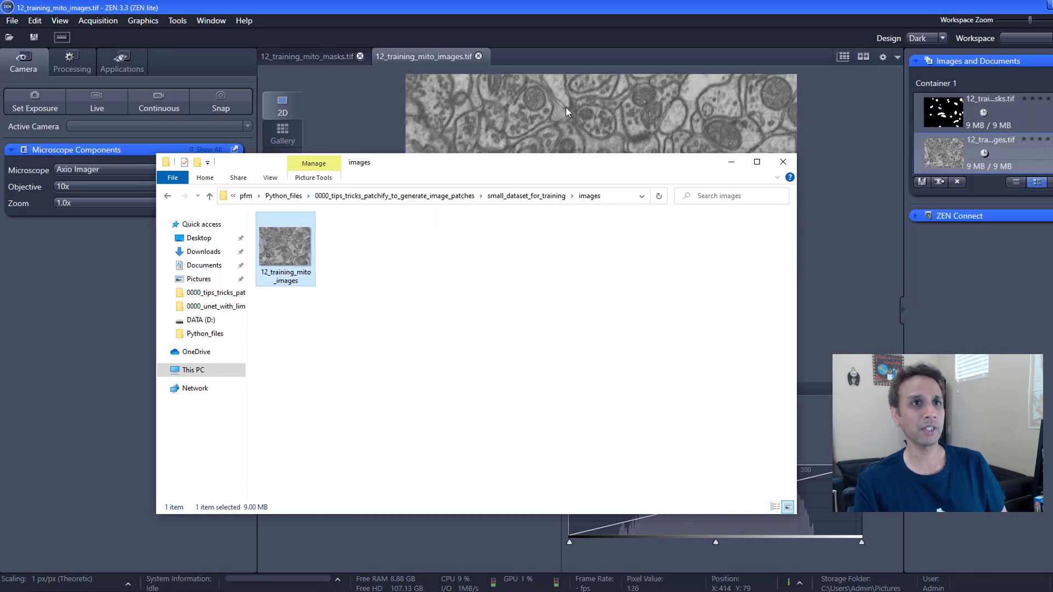
- Create a two-column split display in ZEN showing 12_training_mito_images beside 12_training_mito_masks
{"action": "left_click", "coordinate": [573, 118]}
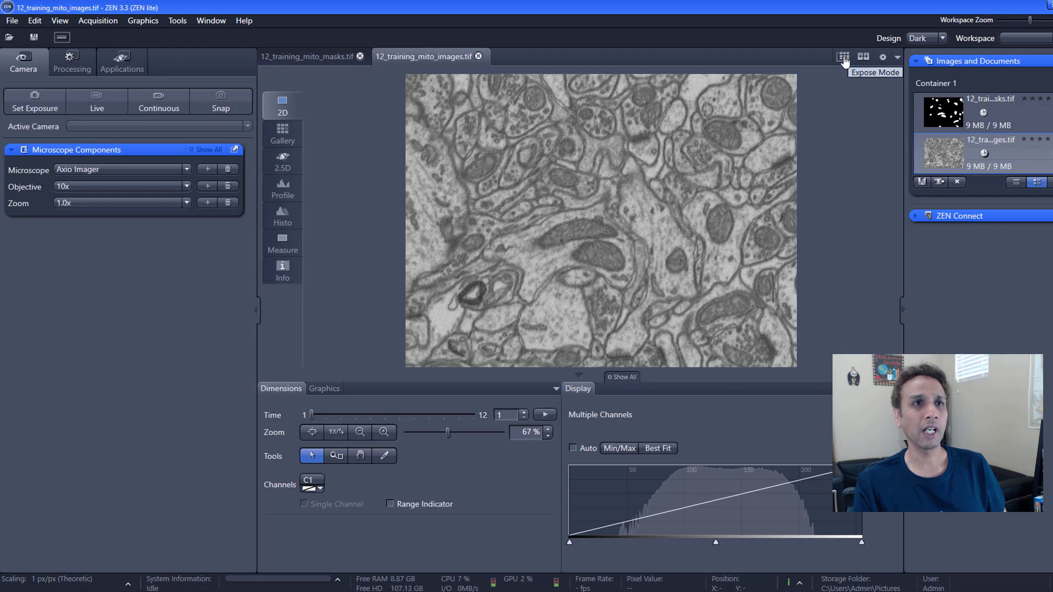
{"action": "left_click", "coordinate": [862, 57]}
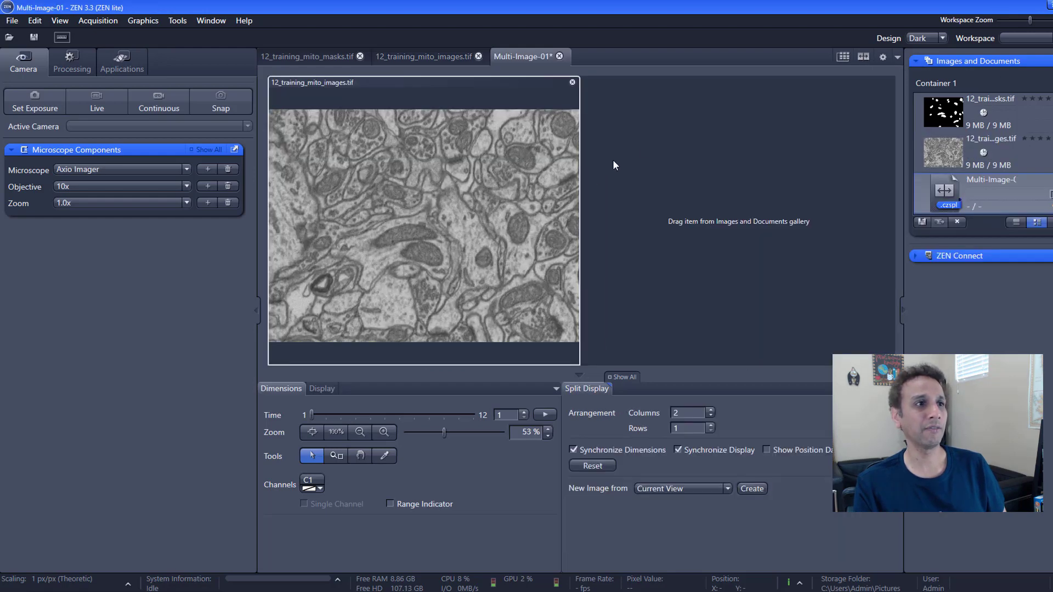
{"action": "left_click_drag", "start_coordinate": [943, 114], "coordinate": [760, 175]}
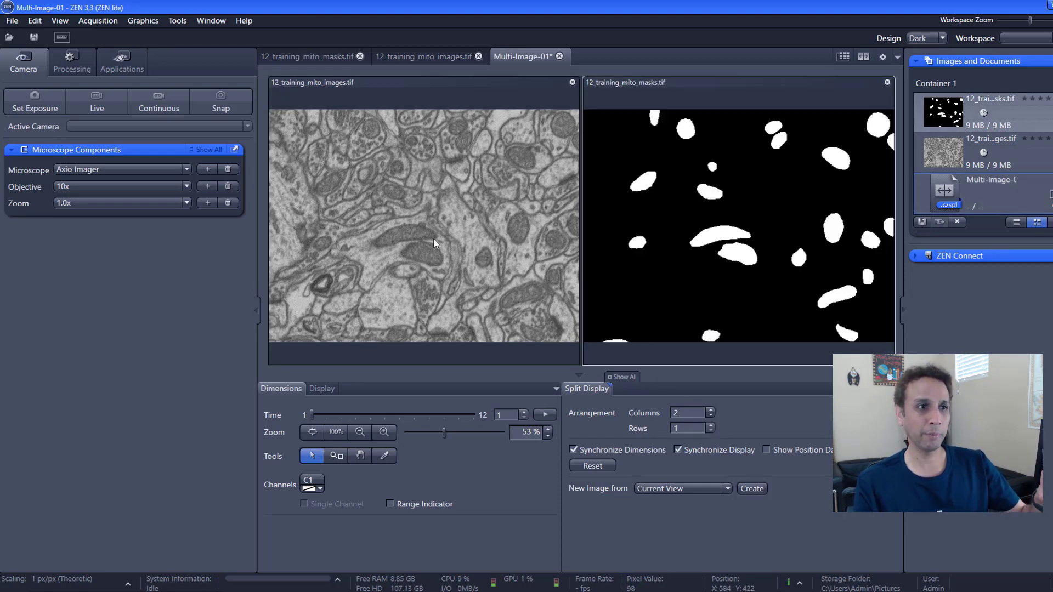
- Compare the mitochondria with their masks up close in the synchronized views, and play the time series, stopping at frame 4
{"action": "scroll", "coordinate": [410, 245], "scroll_direction": "up", "scroll_amount": 2}
{"action": "scroll", "coordinate": [410, 245], "scroll_direction": "up", "scroll_amount": 2}
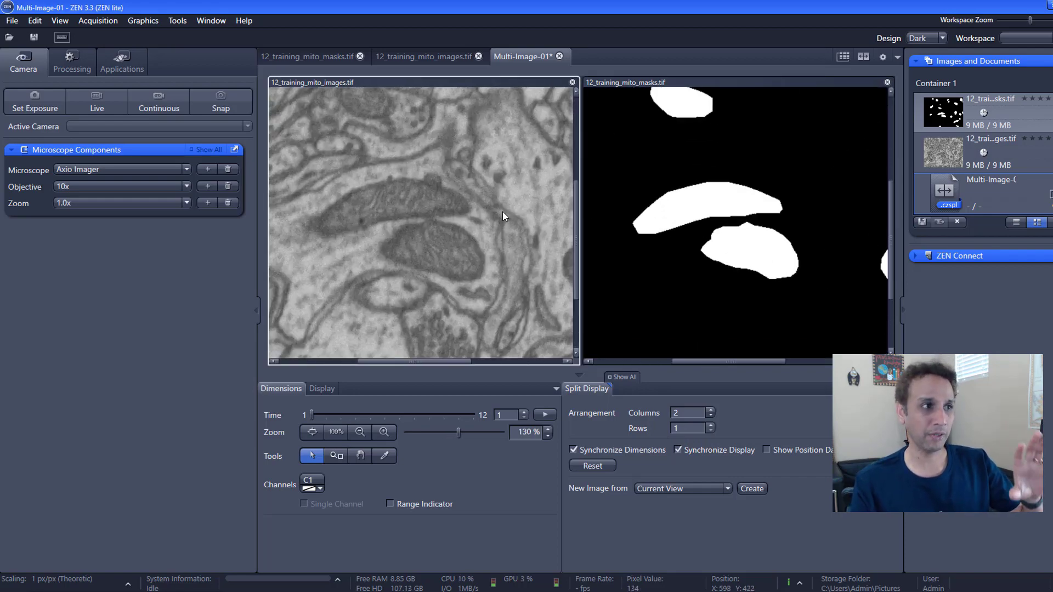
{"action": "scroll", "coordinate": [502, 212], "scroll_direction": "up", "scroll_amount": 2}
{"action": "scroll", "coordinate": [497, 165], "scroll_direction": "up", "scroll_amount": 2}
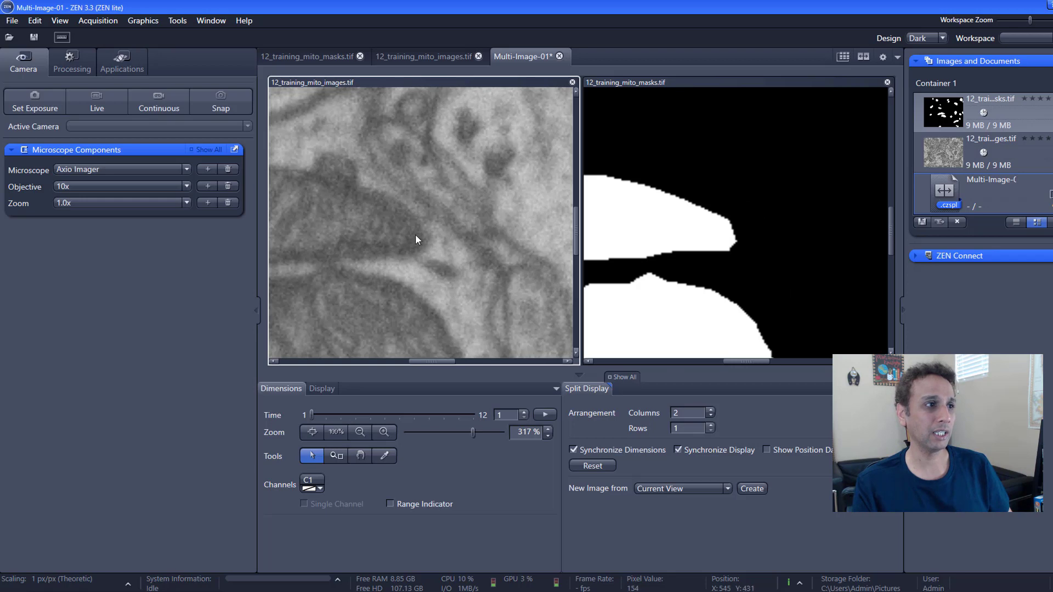
{"action": "scroll", "coordinate": [397, 247], "scroll_direction": "up", "scroll_amount": 2}
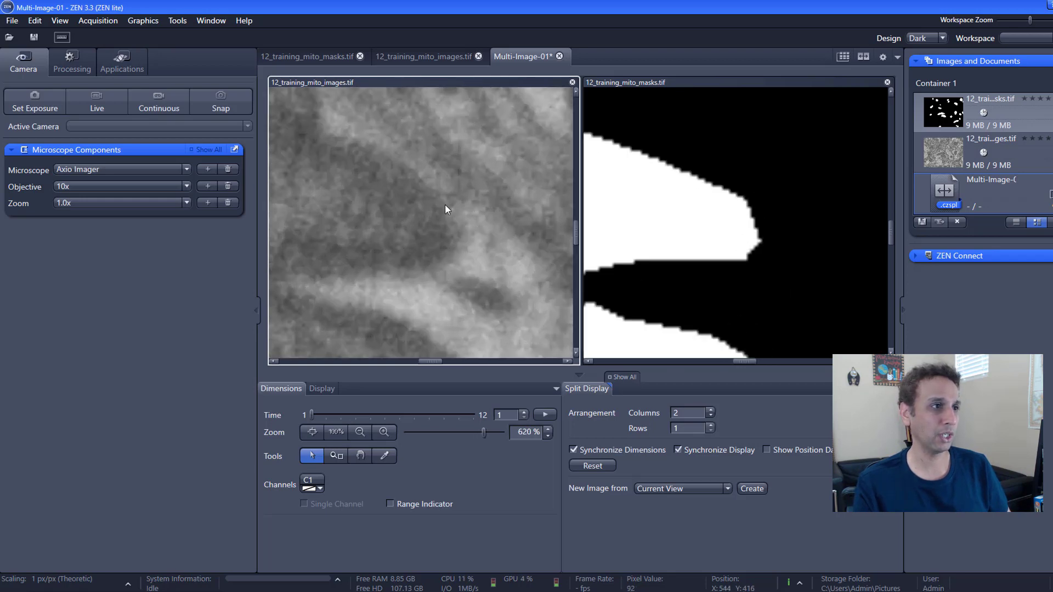
{"action": "scroll", "coordinate": [454, 242], "scroll_direction": "down", "scroll_amount": 10}
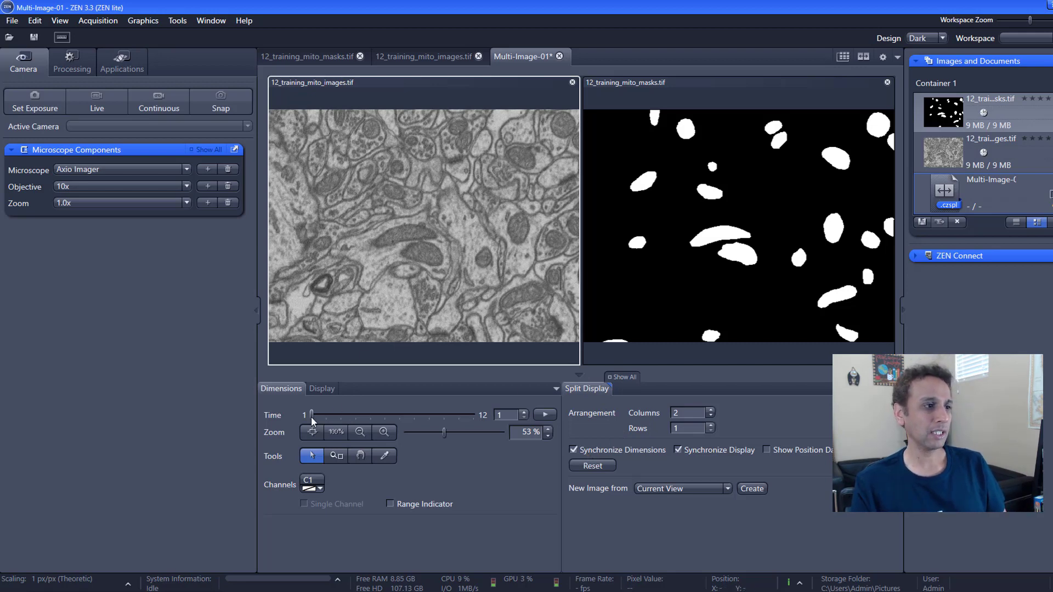
{"action": "left_click", "coordinate": [544, 416]}
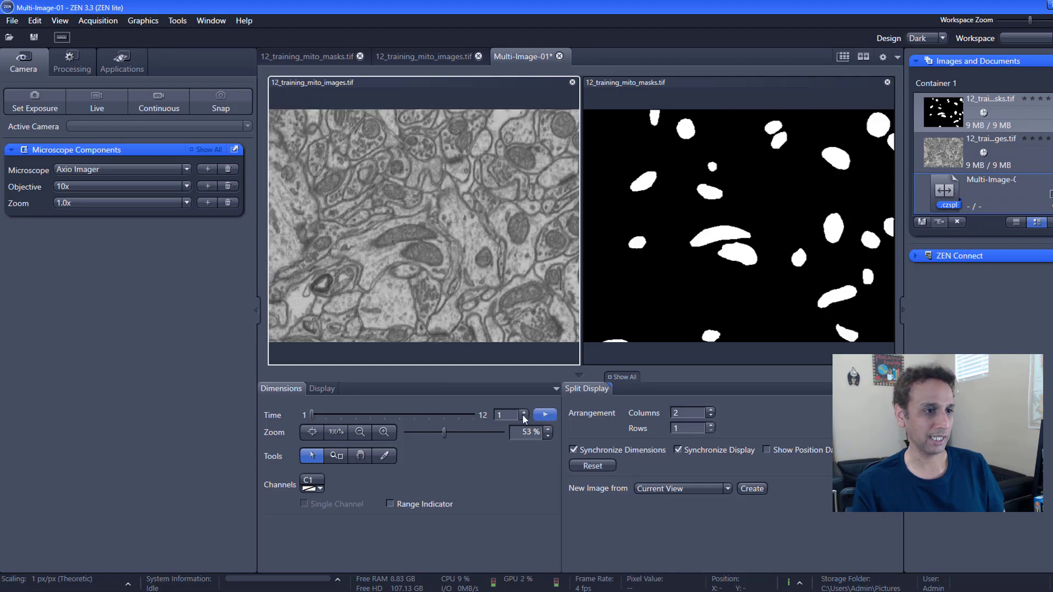
{"action": "left_click", "coordinate": [544, 415]}
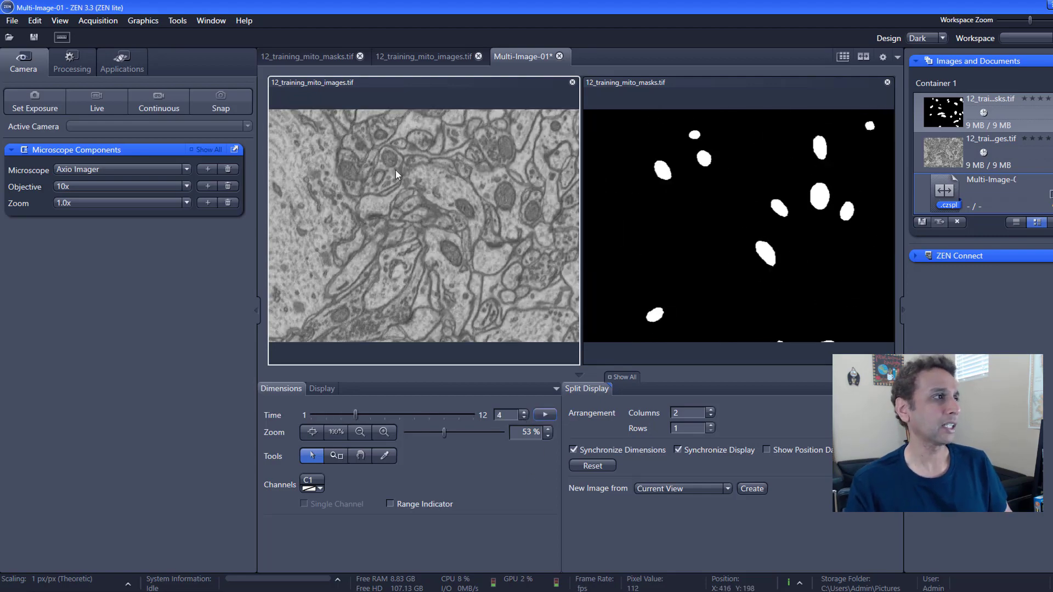
- Examine the available image processing methods, including those in the Adjust category
{"action": "left_click", "coordinate": [74, 59]}
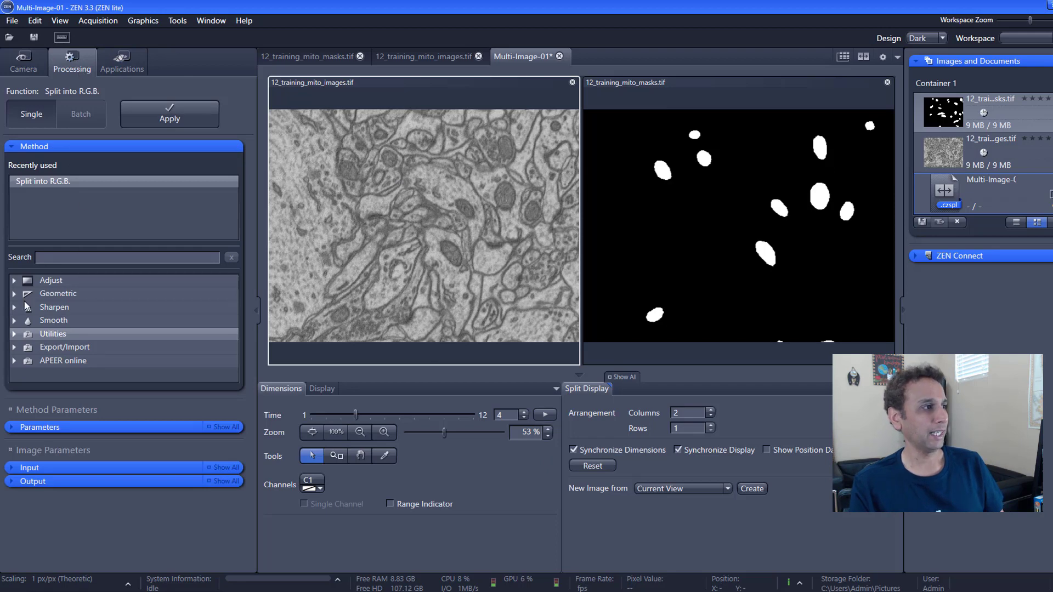
{"action": "left_click", "coordinate": [14, 280]}
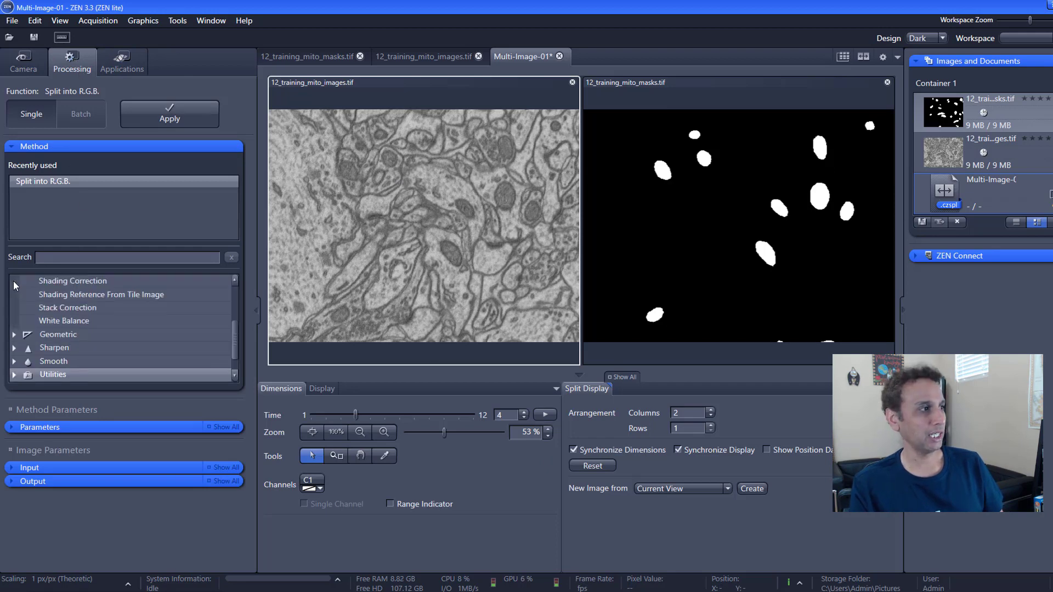
{"action": "scroll", "coordinate": [64, 318], "scroll_direction": "up", "scroll_amount": 3}
{"action": "scroll", "coordinate": [67, 319], "scroll_direction": "down", "scroll_amount": 1}
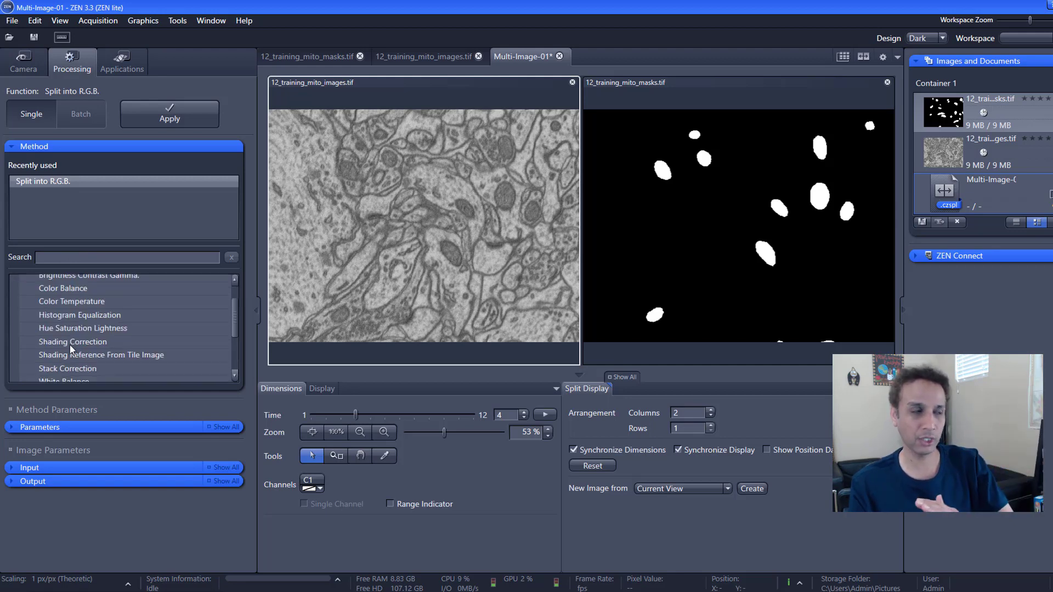
{"action": "scroll", "coordinate": [70, 345], "scroll_direction": "down", "scroll_amount": 2}
{"action": "scroll", "coordinate": [70, 344], "scroll_direction": "down", "scroll_amount": 1}
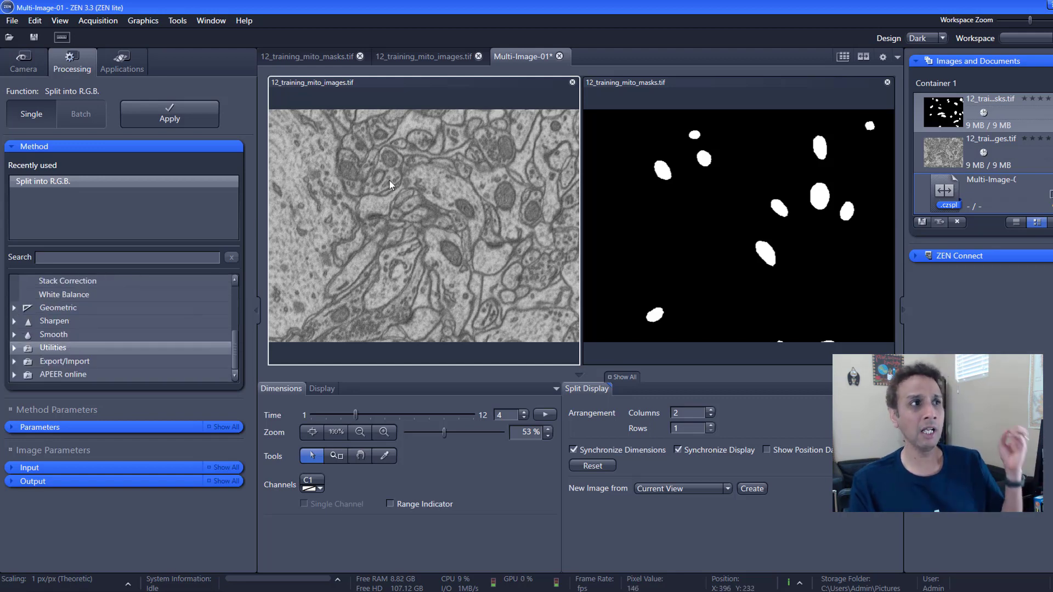
- Close the Multi-Image-01 split display without saving it
{"action": "left_click", "coordinate": [560, 56]}
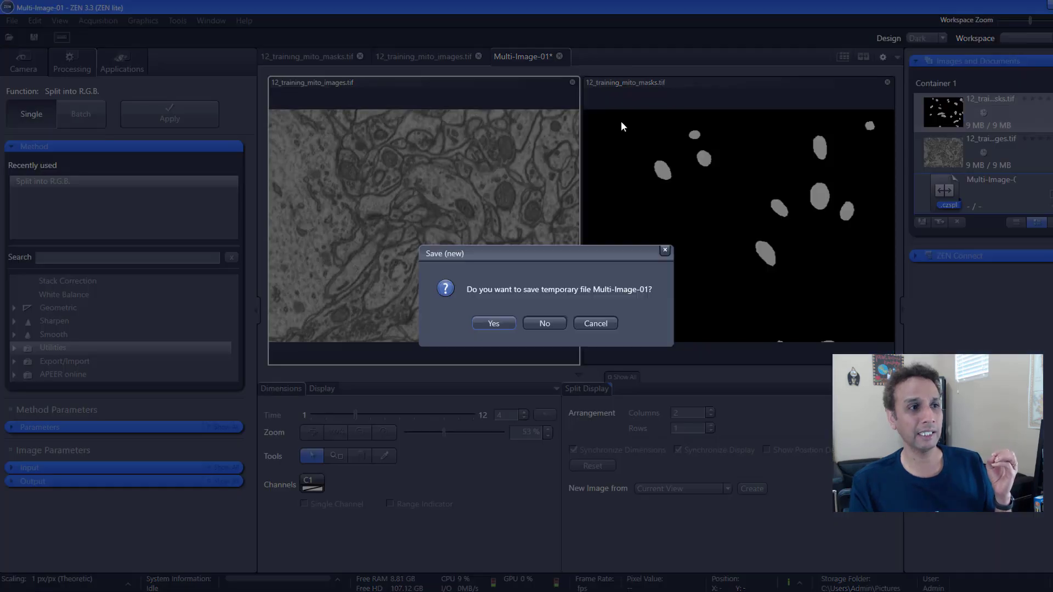
{"action": "left_click", "coordinate": [550, 324]}
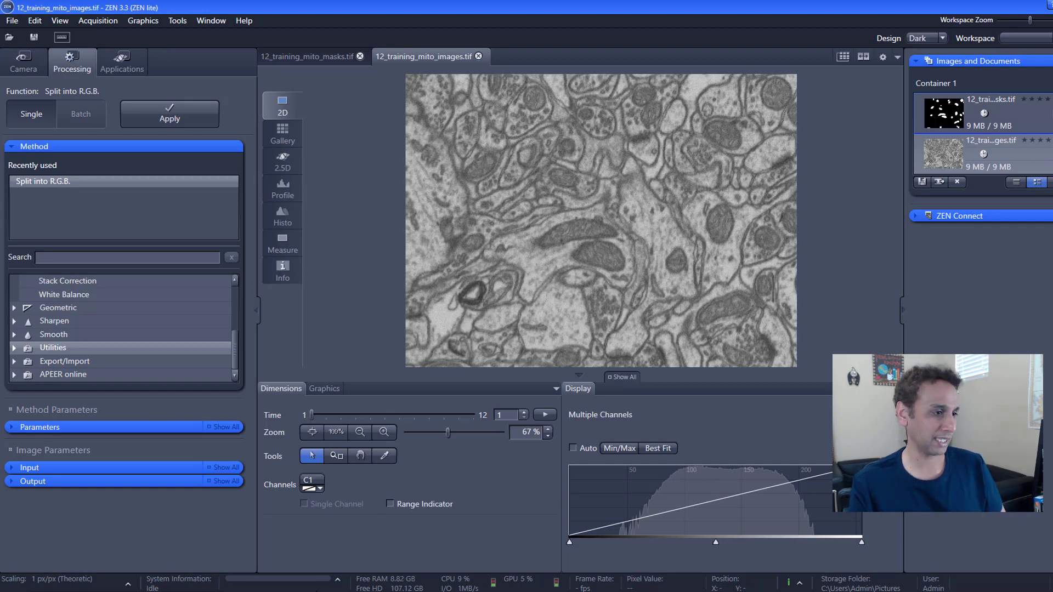
- Open the Downloads folder, move its window off the image area, and load Osteosarcoma_01 into ZEN
{"action": "mouse_move", "coordinate": [321, 591]}
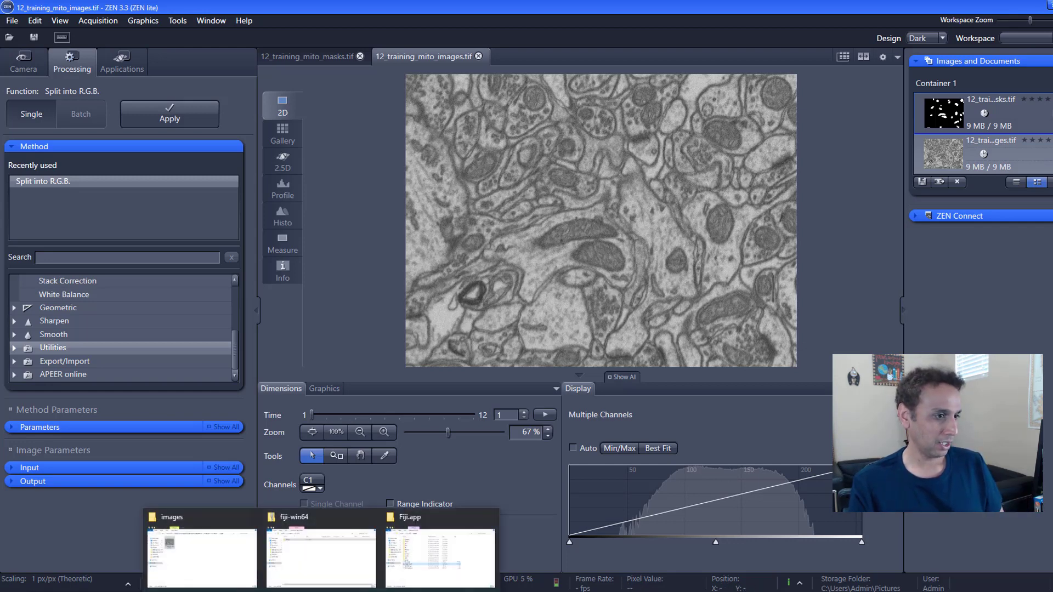
{"action": "left_click", "coordinate": [453, 548]}
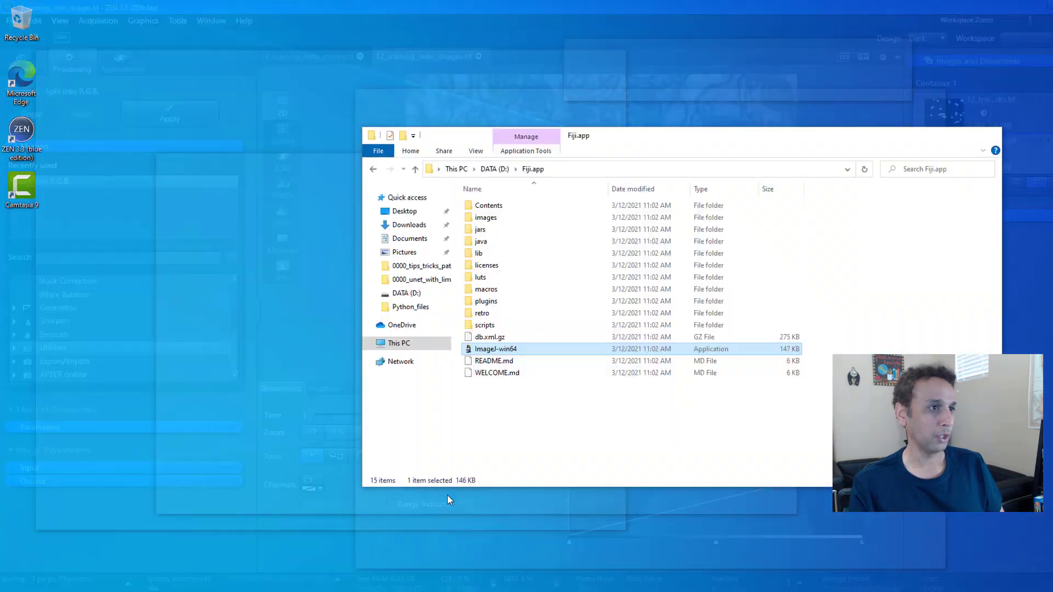
{"action": "left_click", "coordinate": [403, 226]}
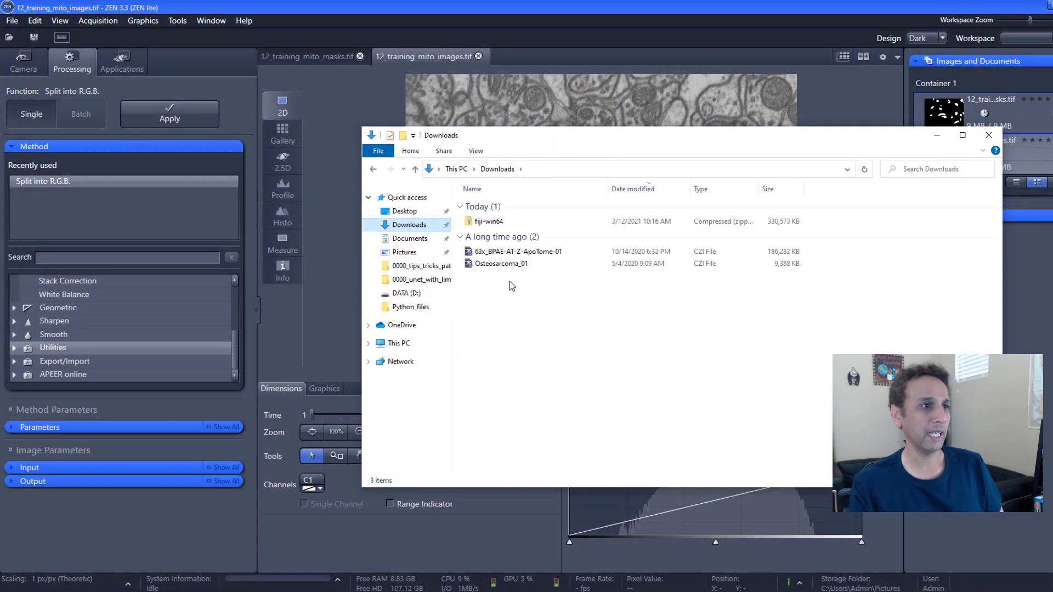
{"action": "left_click_drag", "start_coordinate": [629, 137], "coordinate": [801, 227]}
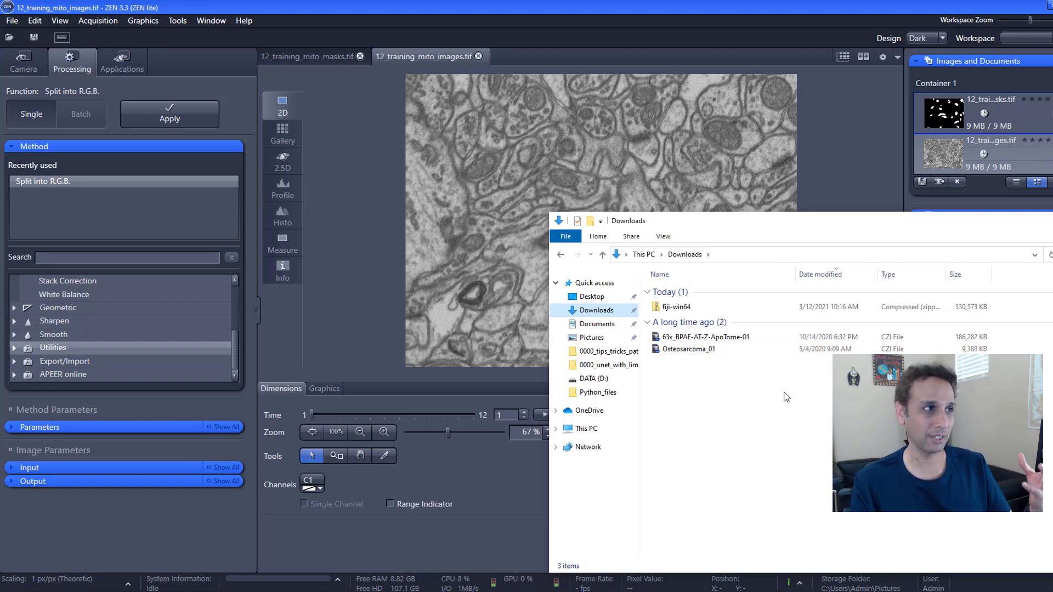
{"action": "left_click_drag", "start_coordinate": [689, 349], "coordinate": [406, 292]}
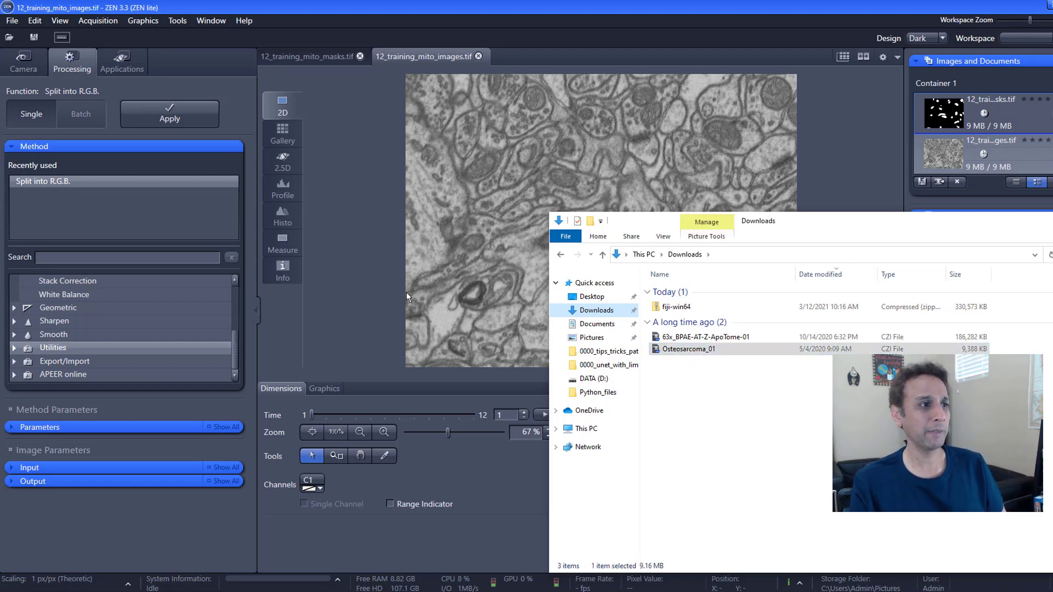
{"action": "left_click", "coordinate": [374, 230]}
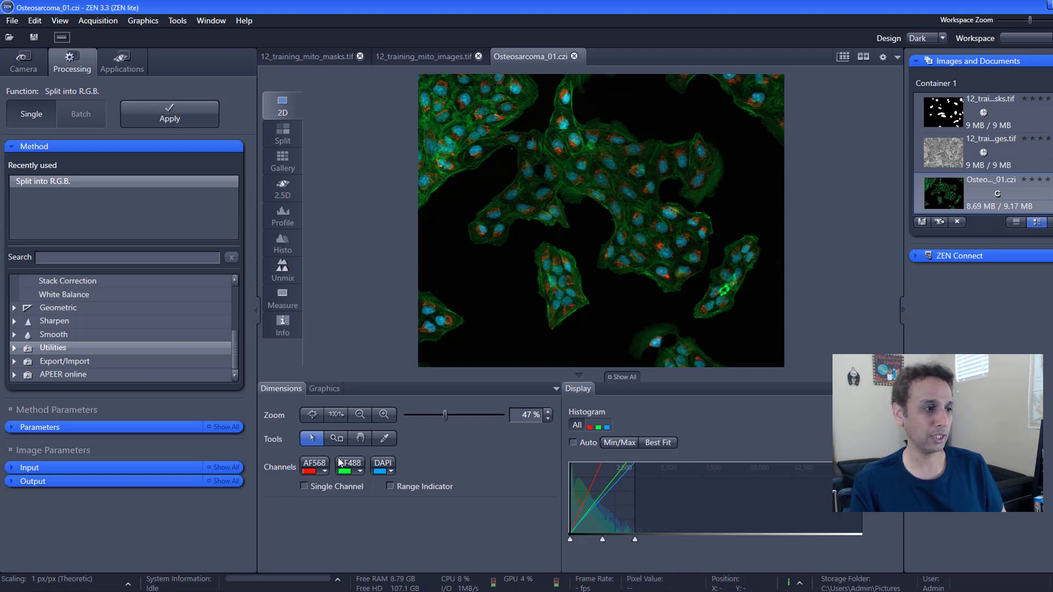
- Hide the AF568 and AF488 channels of the Osteosarcoma_01 image and examine the DAPI-stained nuclei up close
{"action": "left_click", "coordinate": [314, 464]}
{"action": "left_click", "coordinate": [344, 464]}
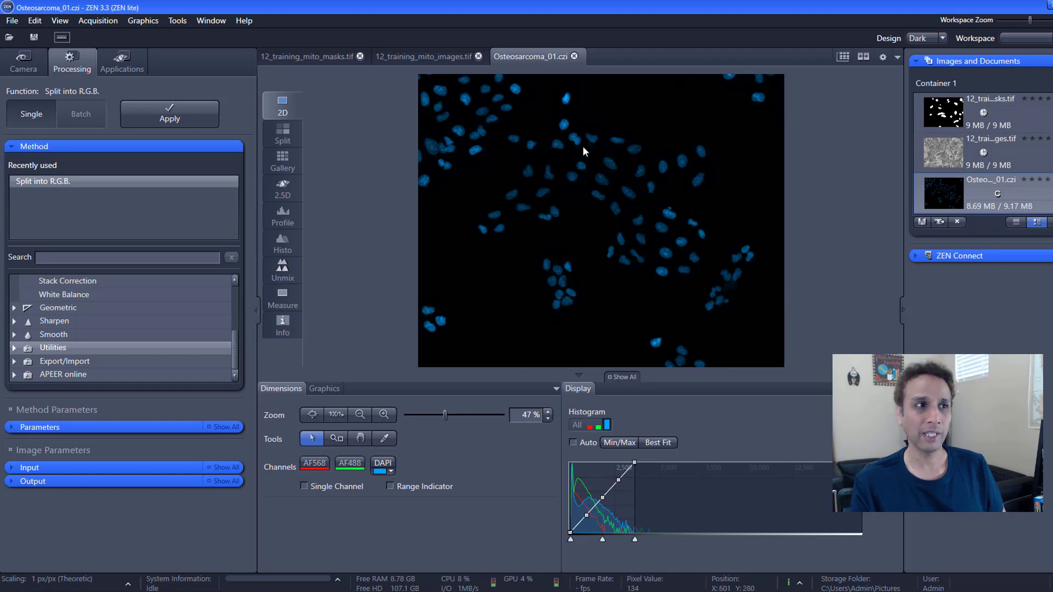
{"action": "scroll", "coordinate": [584, 147], "scroll_direction": "up", "scroll_amount": 2}
{"action": "scroll", "coordinate": [607, 171], "scroll_direction": "up", "scroll_amount": 8}
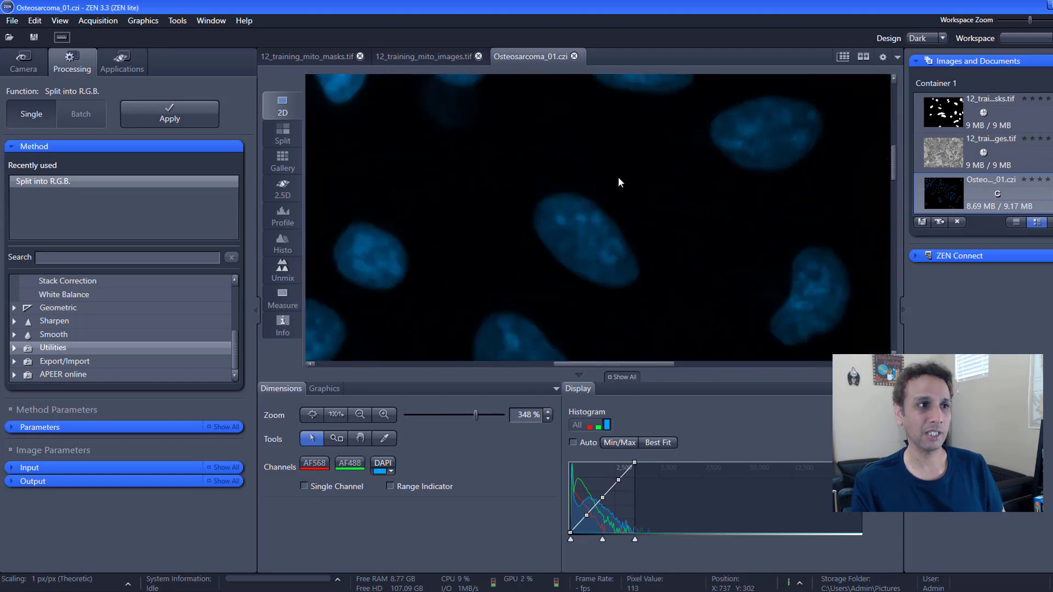
{"action": "scroll", "coordinate": [608, 252], "scroll_direction": "down", "scroll_amount": 5}
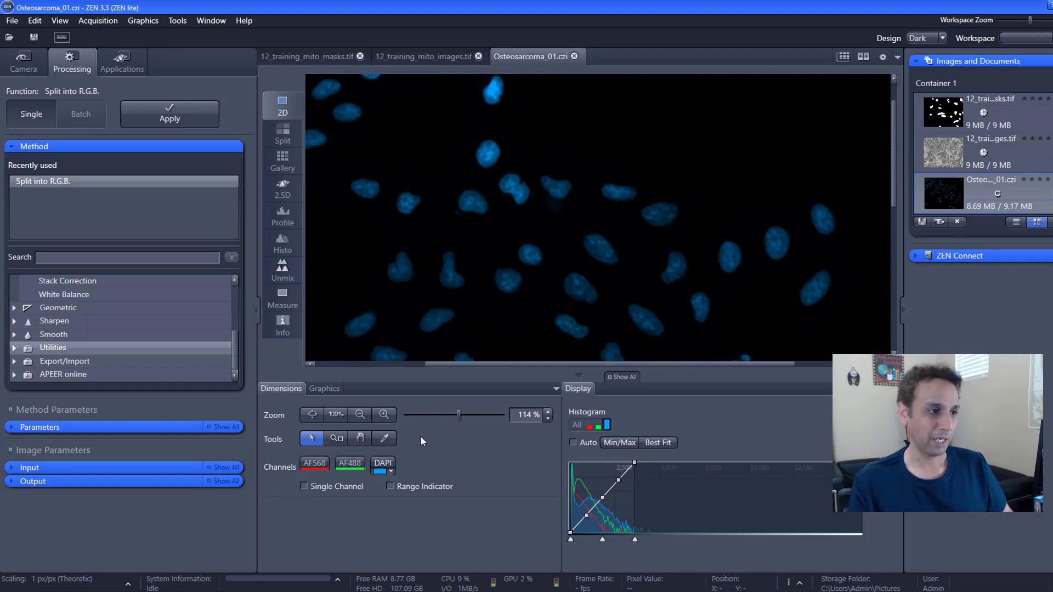
- Show the AF488 and AF568 channels again and view the cells with all three channels combined
{"action": "left_click", "coordinate": [349, 462]}
{"action": "left_click", "coordinate": [315, 465]}
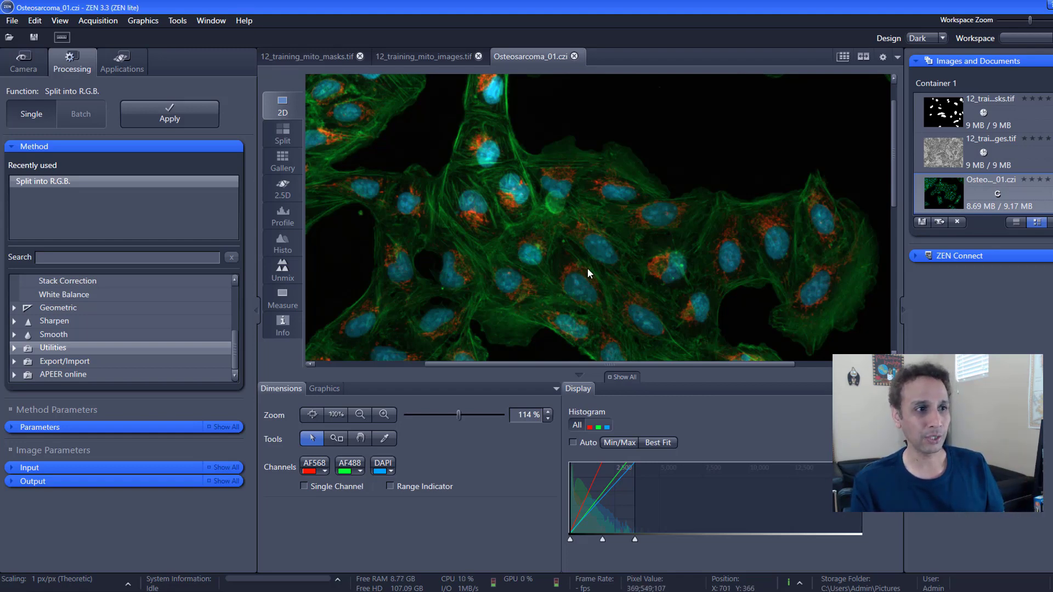
{"action": "scroll", "coordinate": [587, 268], "scroll_direction": "down", "scroll_amount": 1}
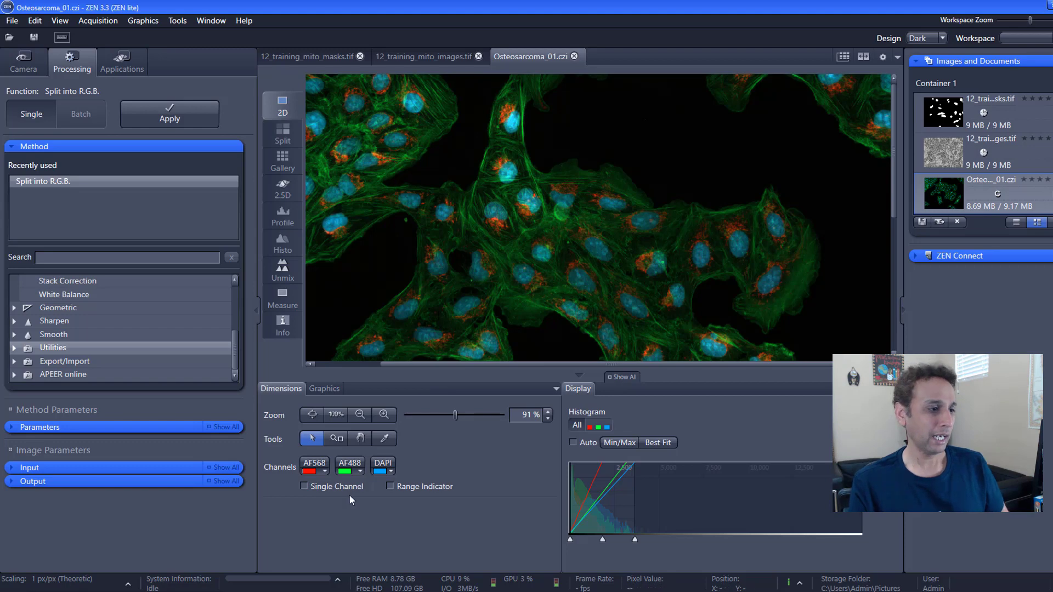
- Load 63x_BPAE-AT-Z-ApoTome-01 from the Downloads folder into ZEN and browse through its Z positions
{"action": "mouse_move", "coordinate": [320, 591]}
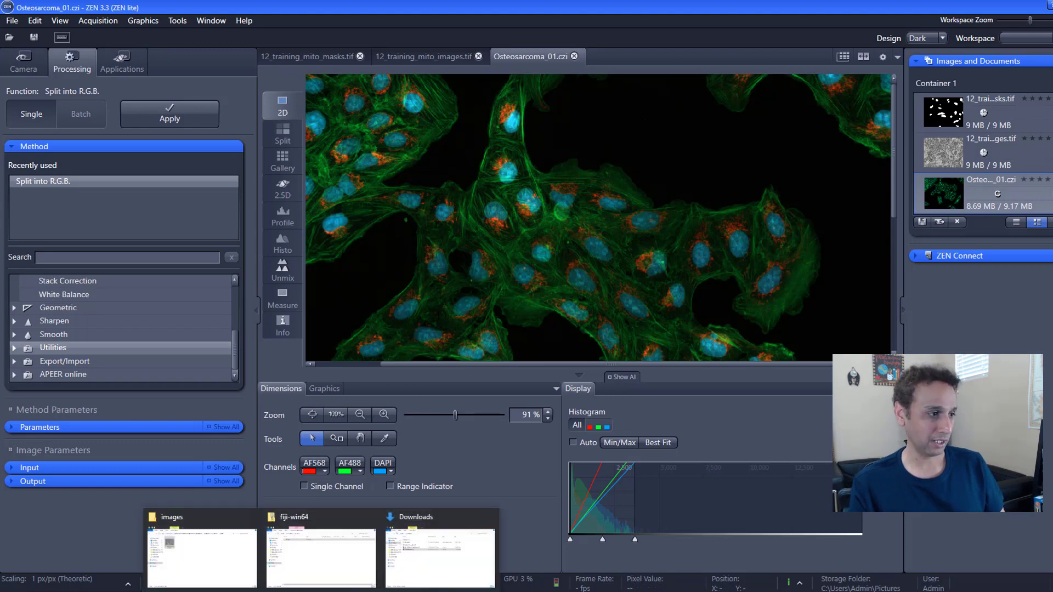
{"action": "left_click", "coordinate": [424, 563]}
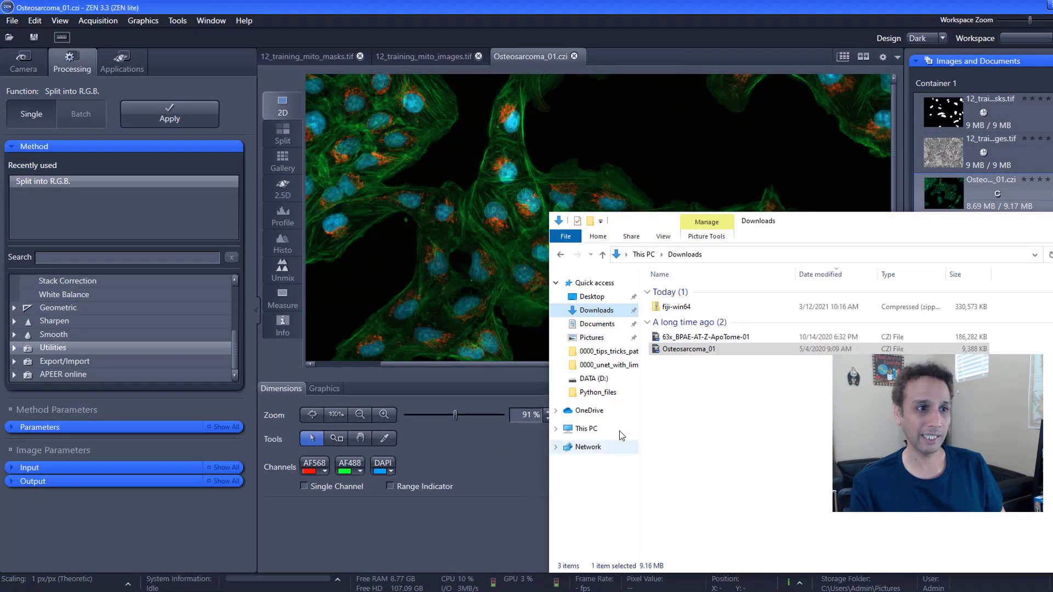
{"action": "left_click_drag", "start_coordinate": [702, 337], "coordinate": [405, 281]}
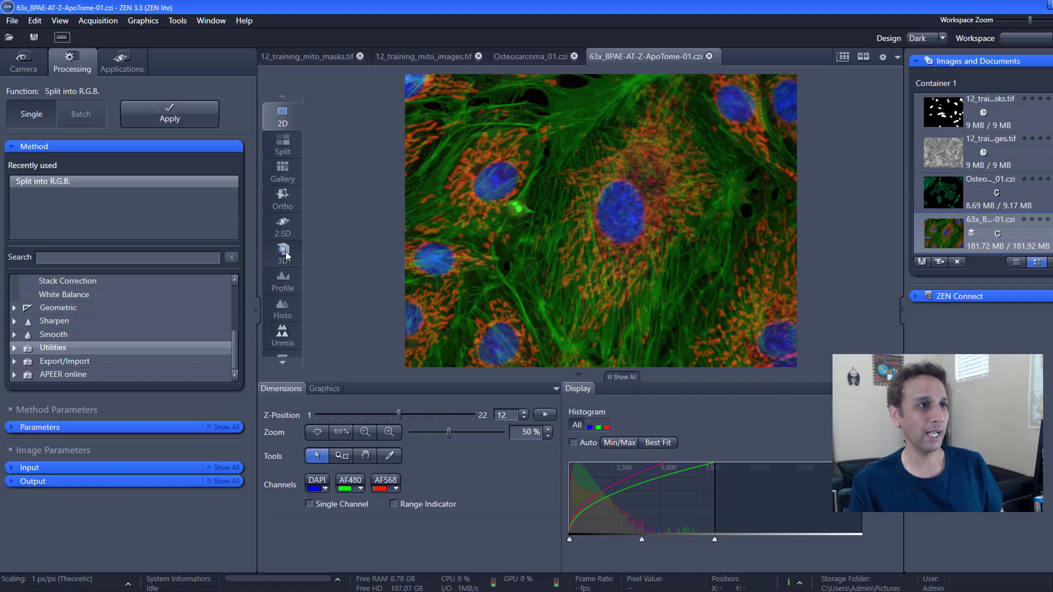
{"action": "mouse_move", "coordinate": [398, 415]}
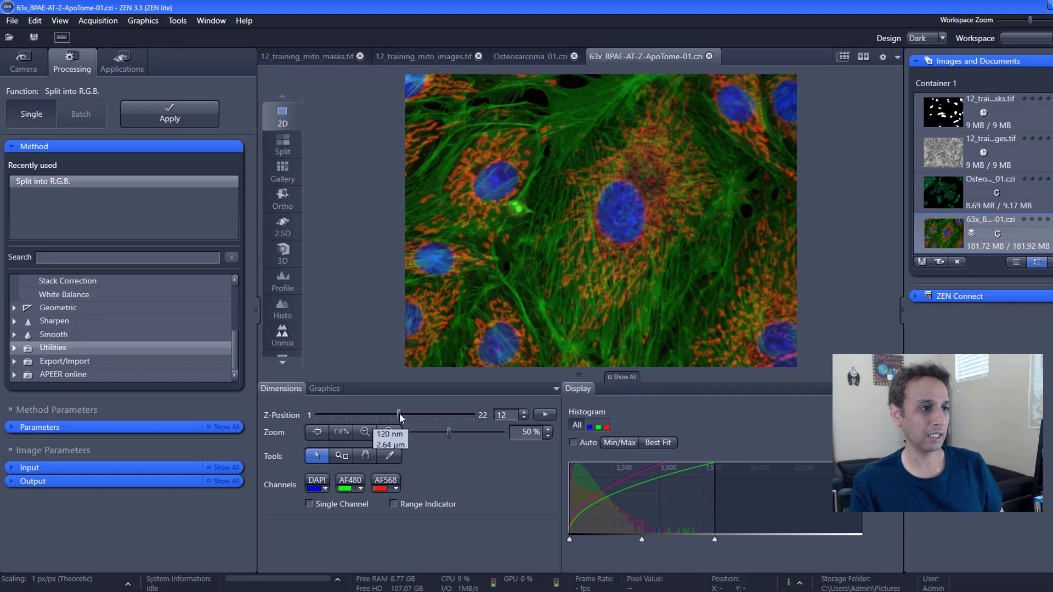
{"action": "mouse_move", "coordinate": [394, 416]}
{"action": "left_mouse_down"}
{"action": "mouse_move", "coordinate": [383, 412]}
{"action": "mouse_move", "coordinate": [392, 413]}
{"action": "left_mouse_up"}
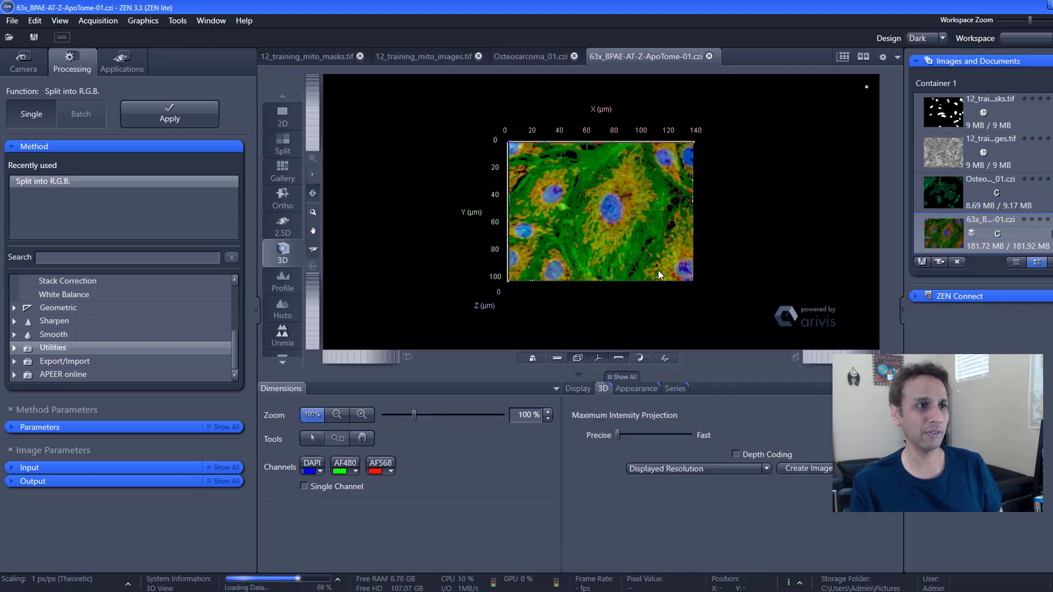
- Rotate the 3D rendering of the cell stack to an oblique angle and examine the central nucleus and its surroundings up close
{"action": "left_click_drag", "start_coordinate": [659, 269], "coordinate": [694, 267]}
{"action": "left_click_drag", "start_coordinate": [659, 236], "coordinate": [528, 144]}
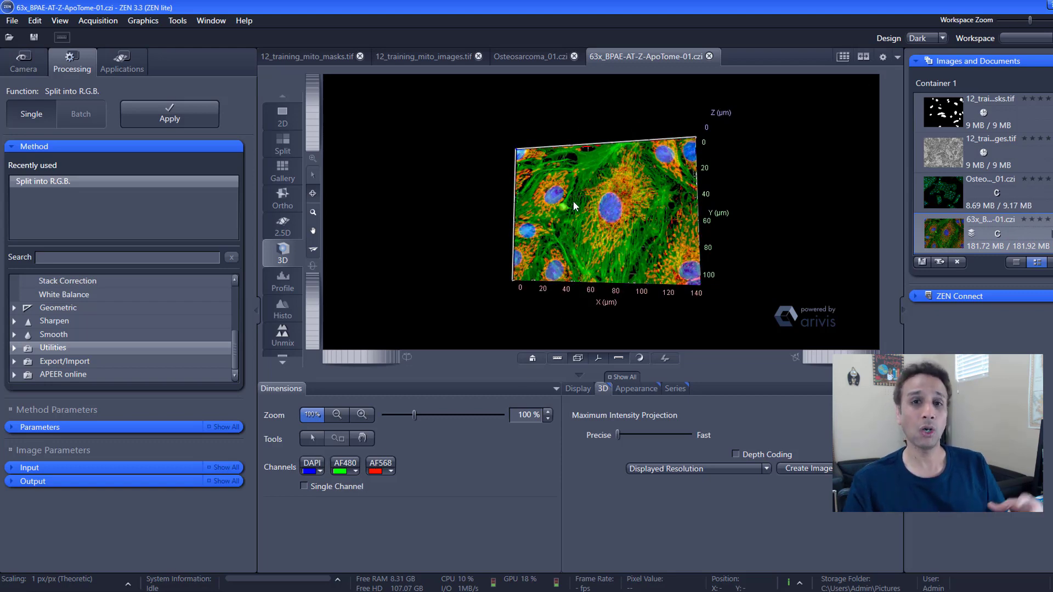
{"action": "scroll", "coordinate": [593, 192], "scroll_direction": "up", "scroll_amount": 10}
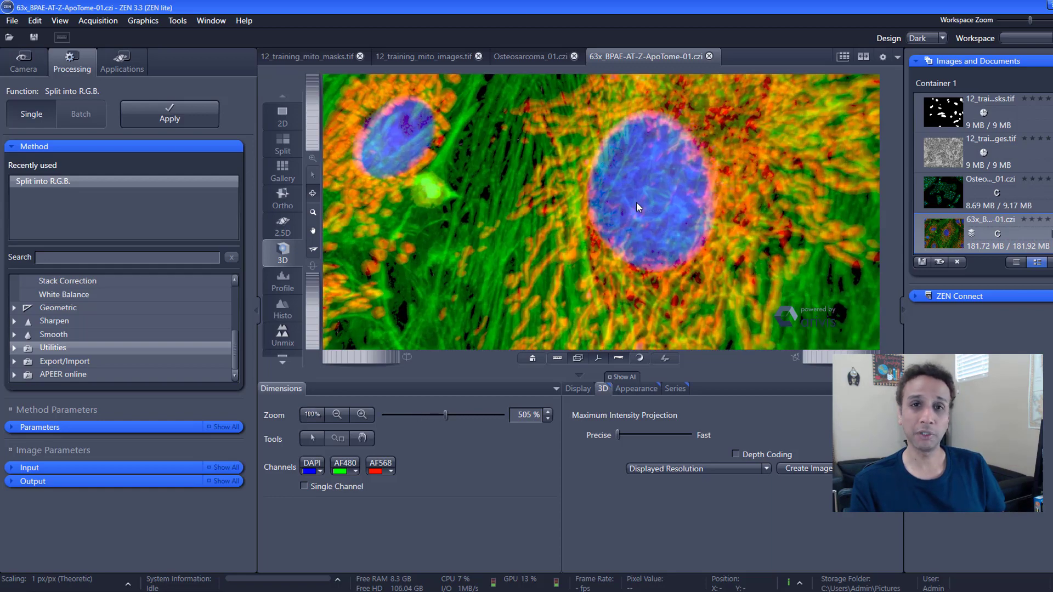
{"action": "scroll", "coordinate": [636, 203], "scroll_direction": "down", "scroll_amount": 3}
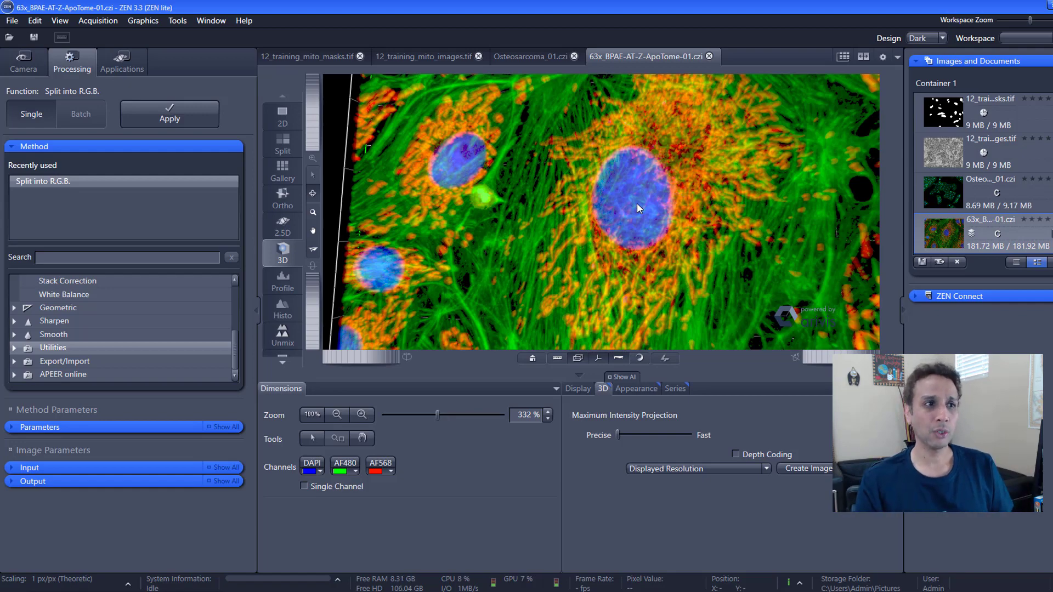
{"action": "scroll", "coordinate": [637, 202], "scroll_direction": "down", "scroll_amount": 4}
{"action": "scroll", "coordinate": [636, 208], "scroll_direction": "down", "scroll_amount": 2}
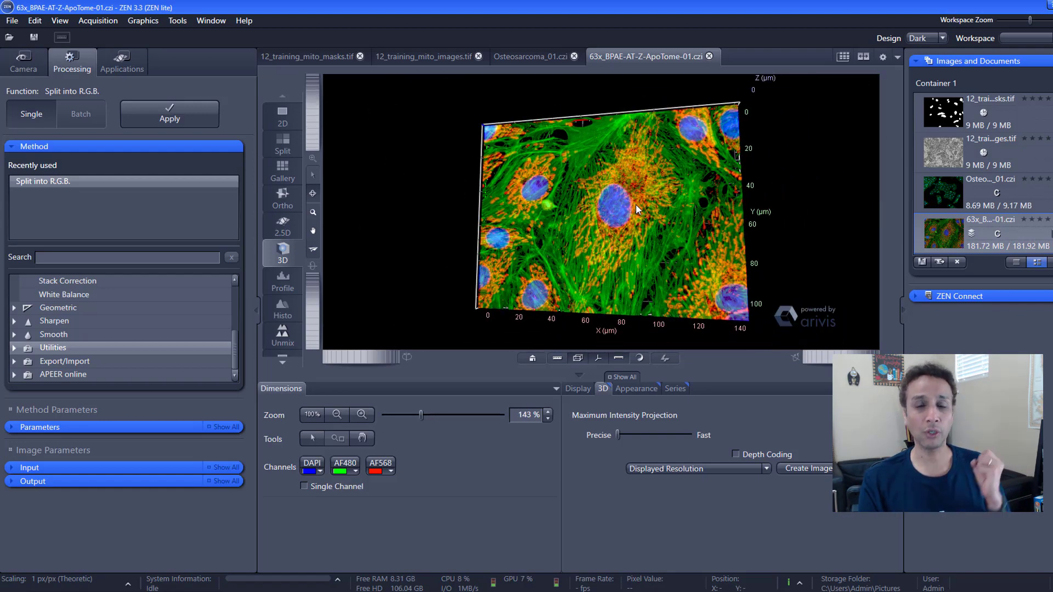